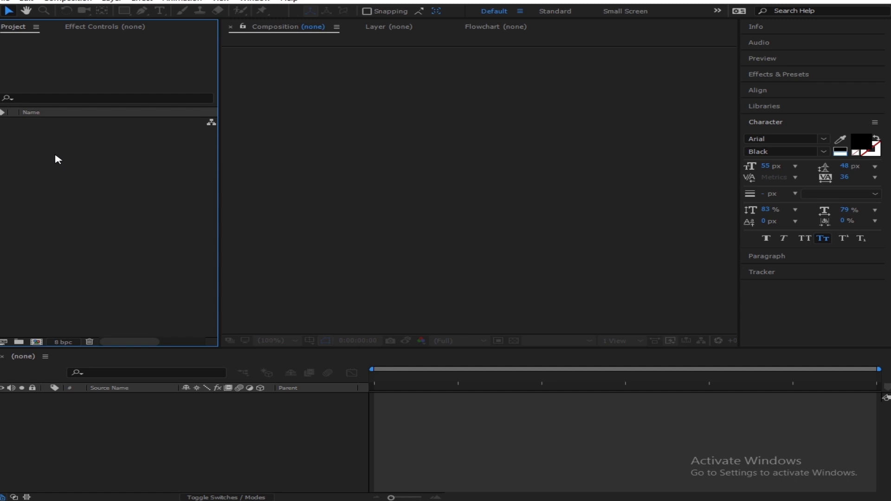
Step: Create a new composition named 'covid 19' at 1920×1080
right_click(74, 187)
left_click(199, 197)
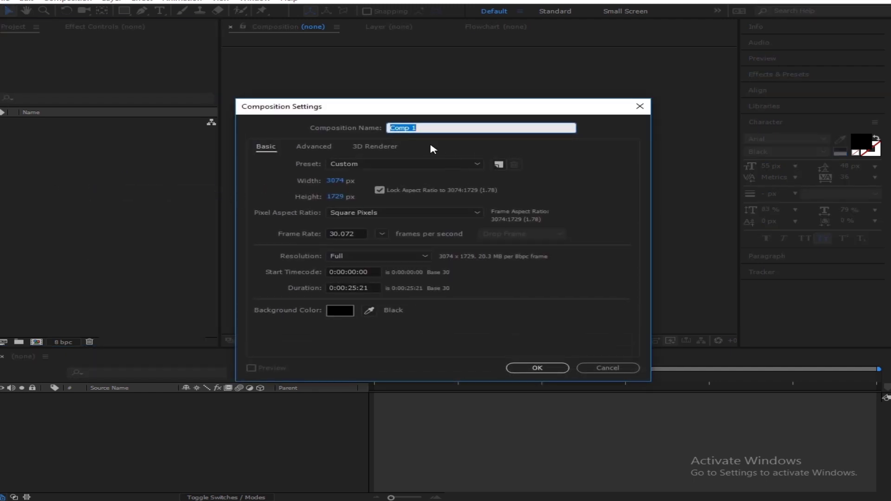
type("covid")
left_click(334, 180)
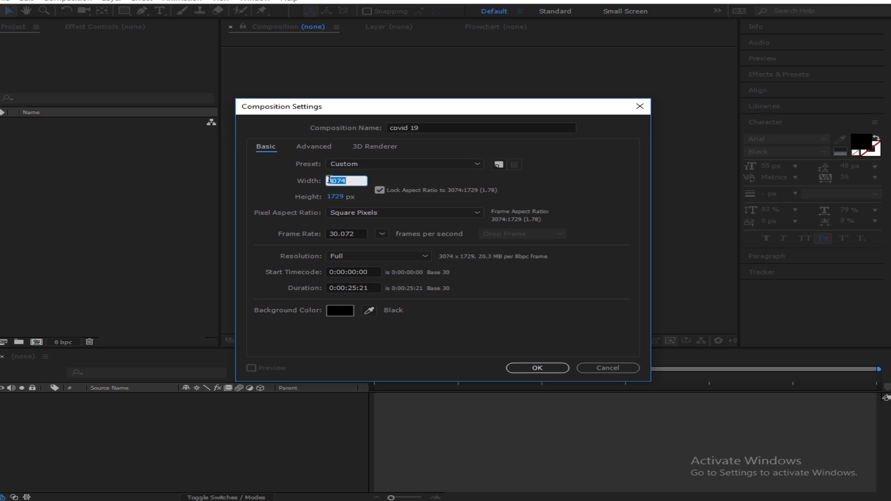
type("19")
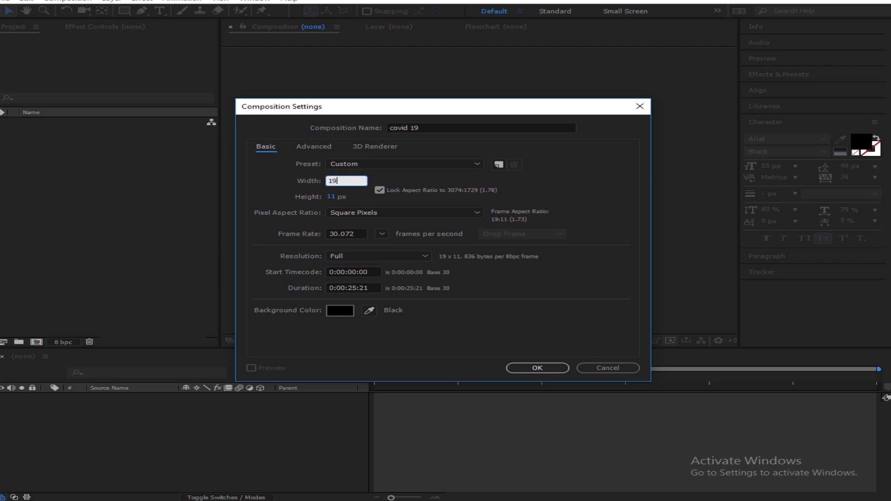
type("20")
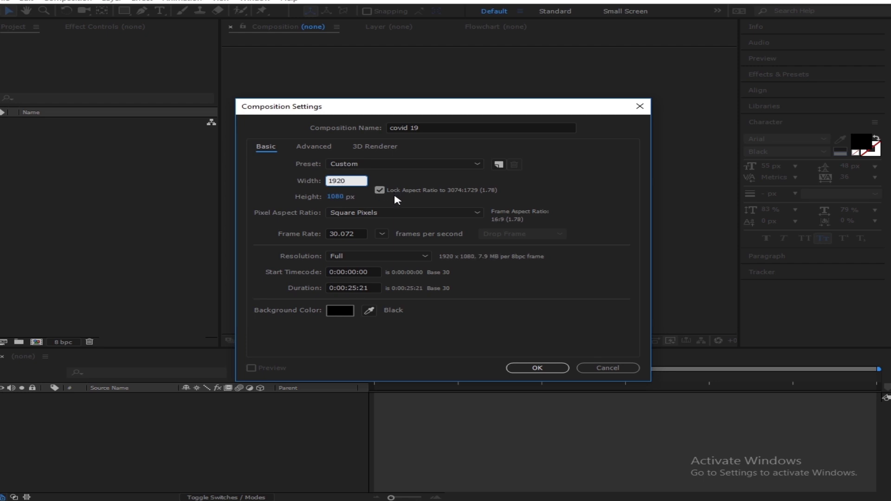
left_click(393, 193)
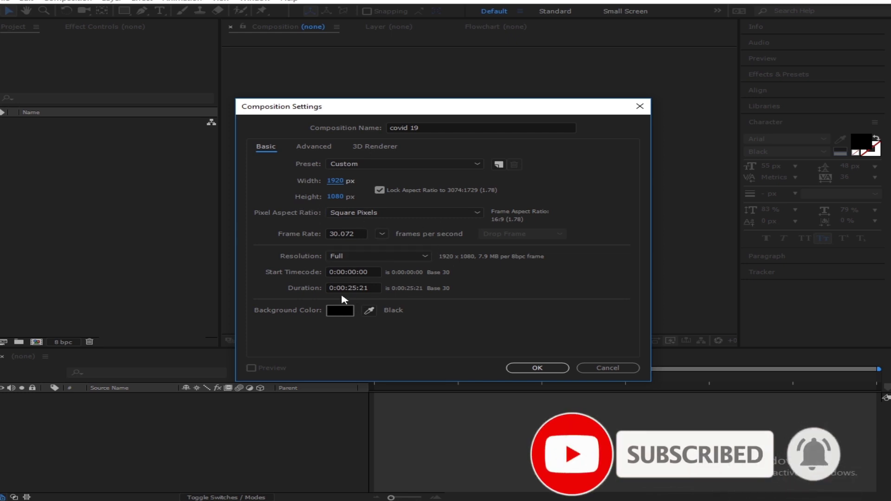
left_click(557, 369)
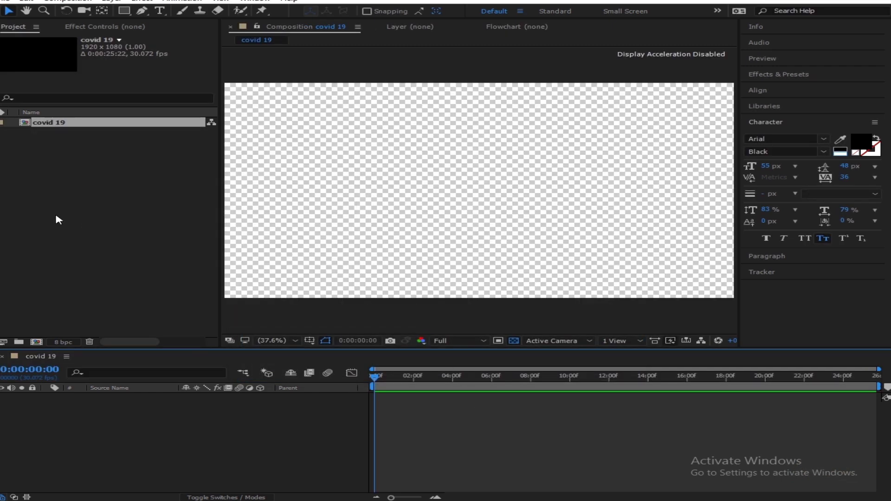
Step: Add a white comp-size solid, 'White Solid 1', as the background layer
right_click(150, 459)
mouse_move(264, 347)
left_click(412, 363)
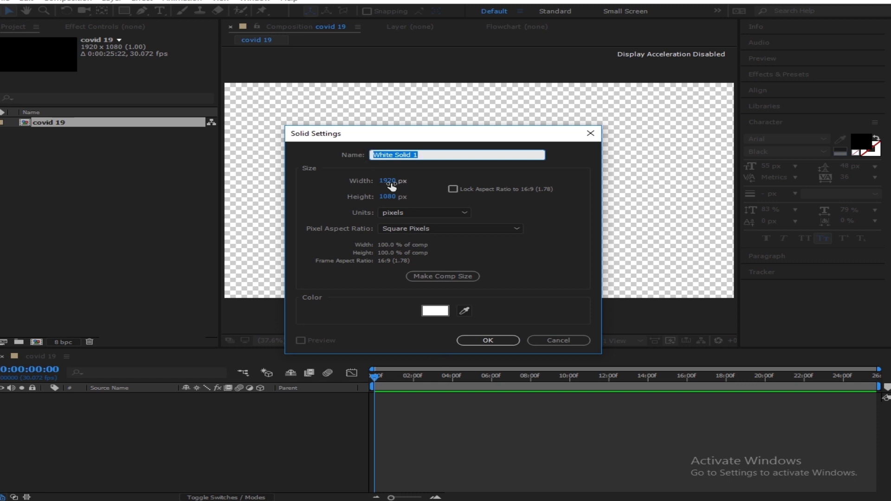
left_click(487, 340)
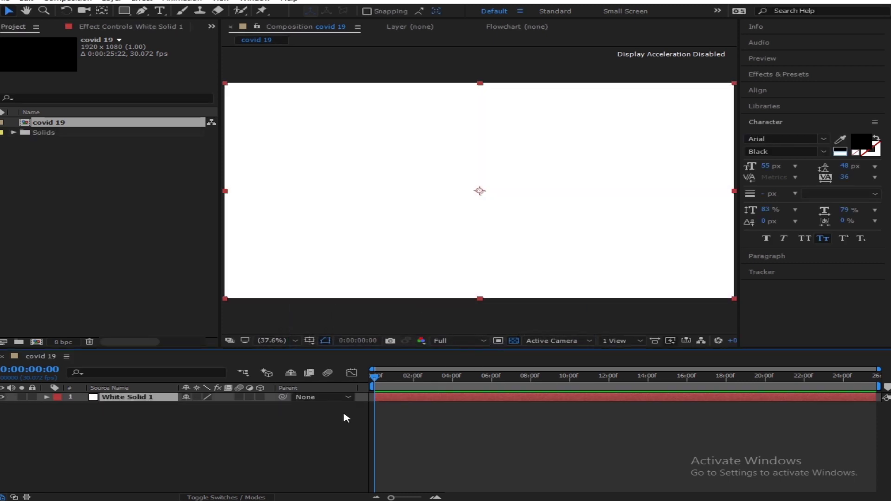
left_click(203, 414)
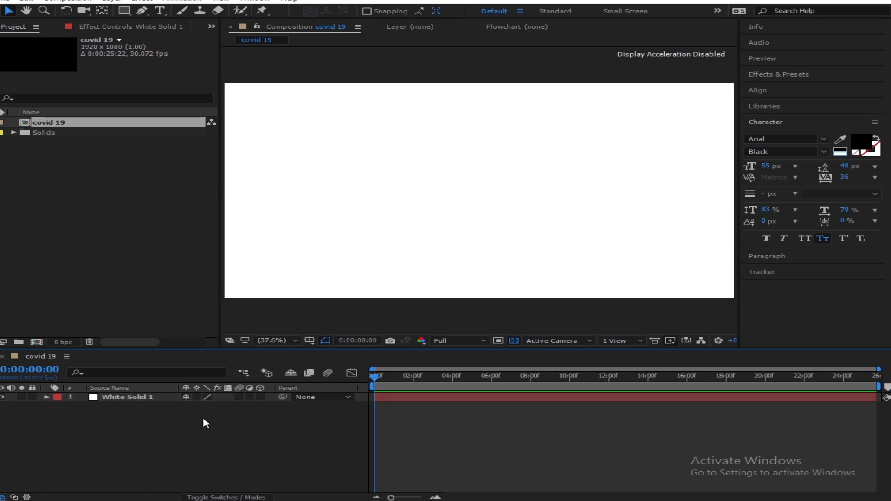
left_click(139, 398)
left_click(143, 261)
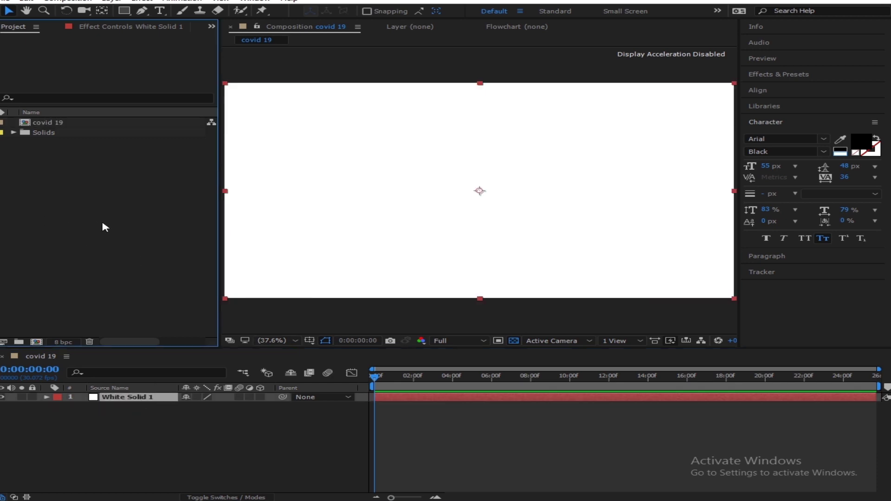
Step: Import the ddfeb virus PSD file as Merged Layers footage
right_click(120, 200)
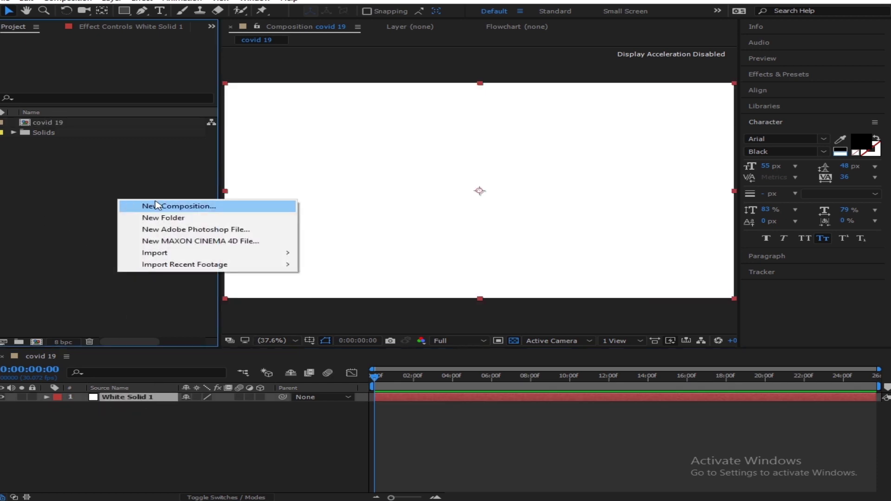
mouse_move(190, 253)
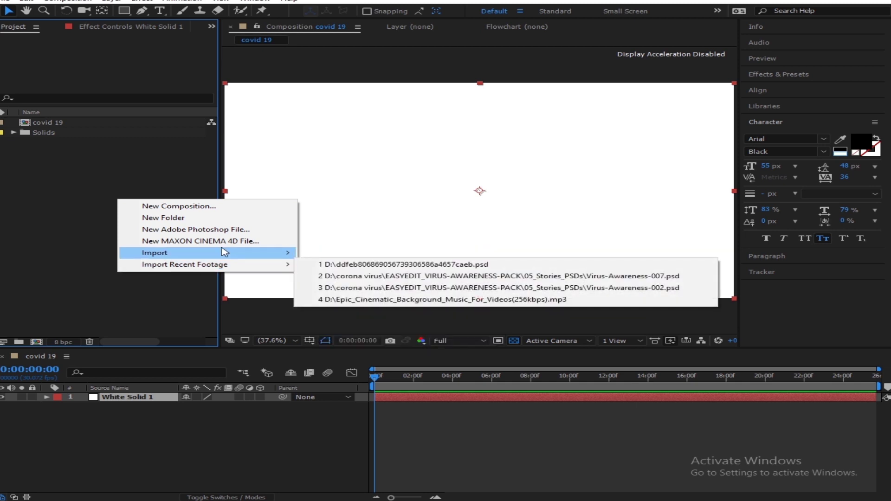
left_click(368, 253)
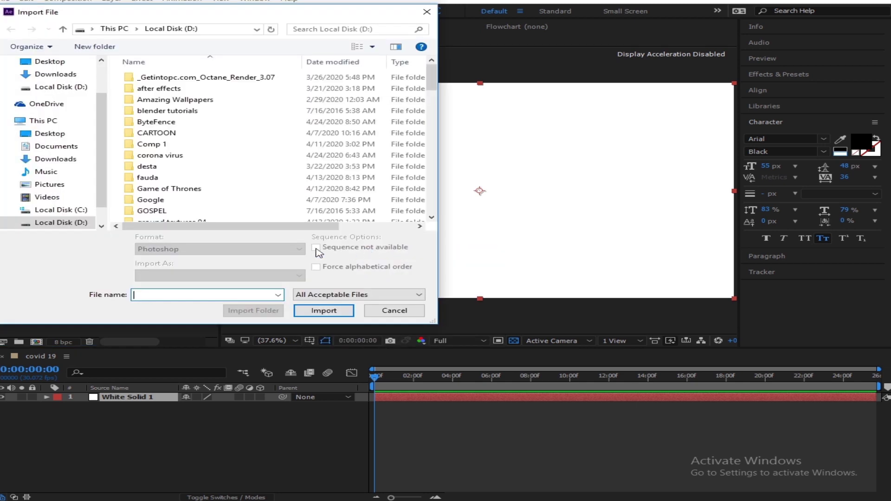
scroll(325, 158, "down", 8)
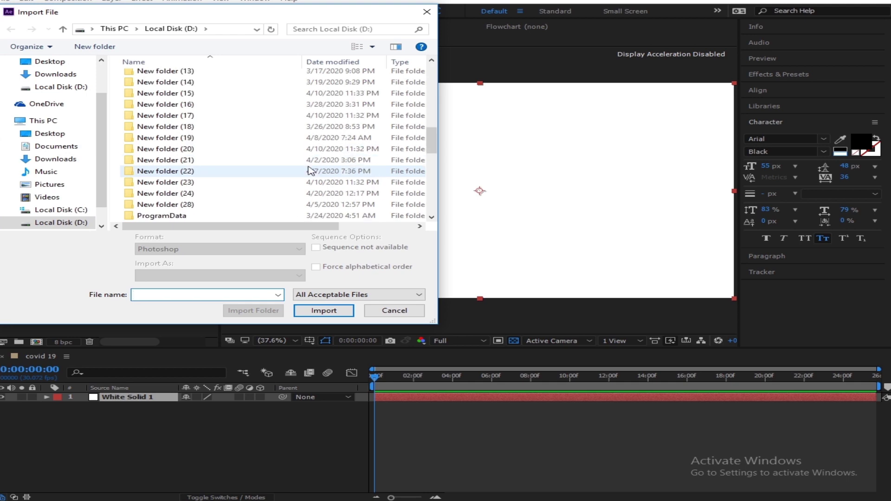
scroll(279, 158, "down", 10)
scroll(223, 120, "up", 3)
scroll(216, 130, "up", 2)
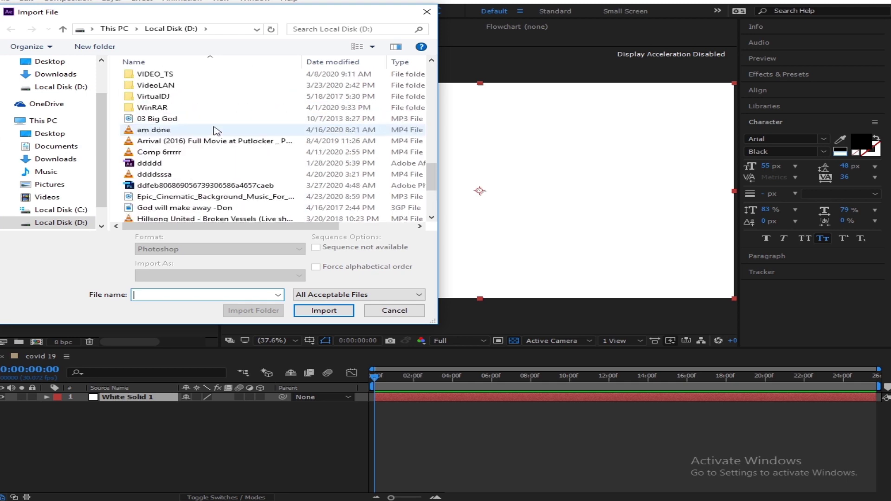
scroll(217, 130, "down", 4)
scroll(216, 131, "up", 1)
double_click(209, 120)
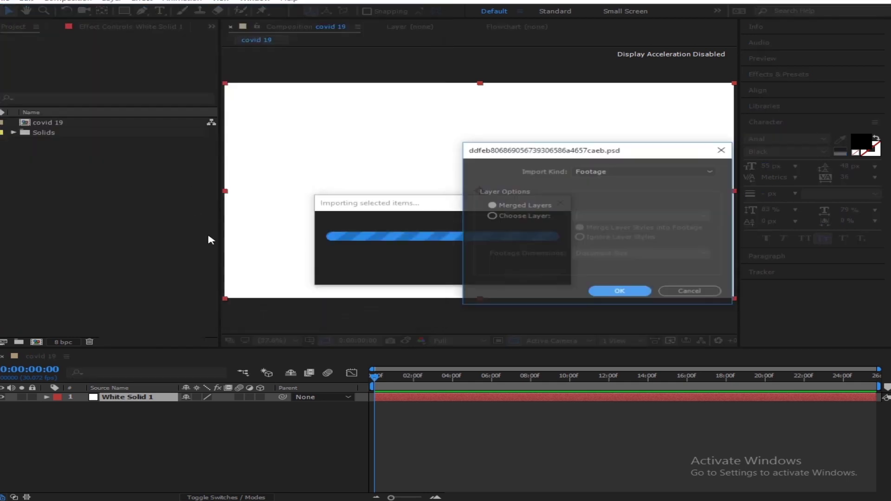
left_click(620, 293)
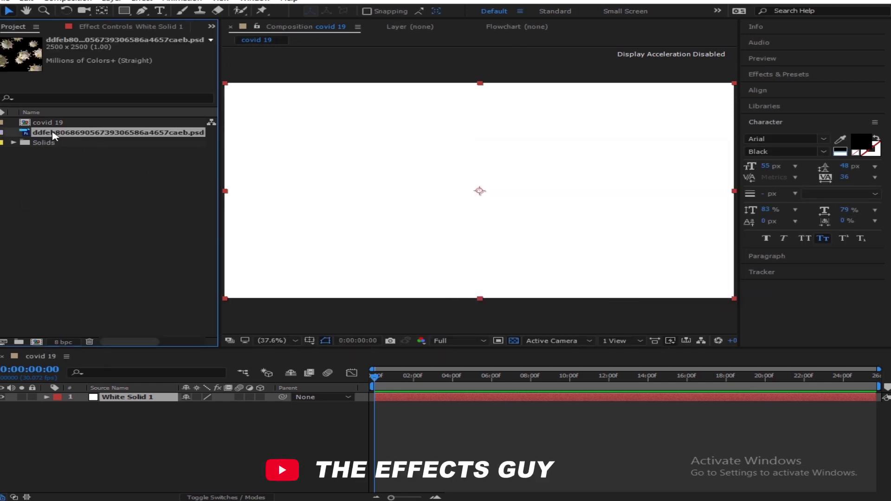
Step: Drag the virus PSD into the timeline above White Solid 1
left_click_drag(54, 134, 126, 401)
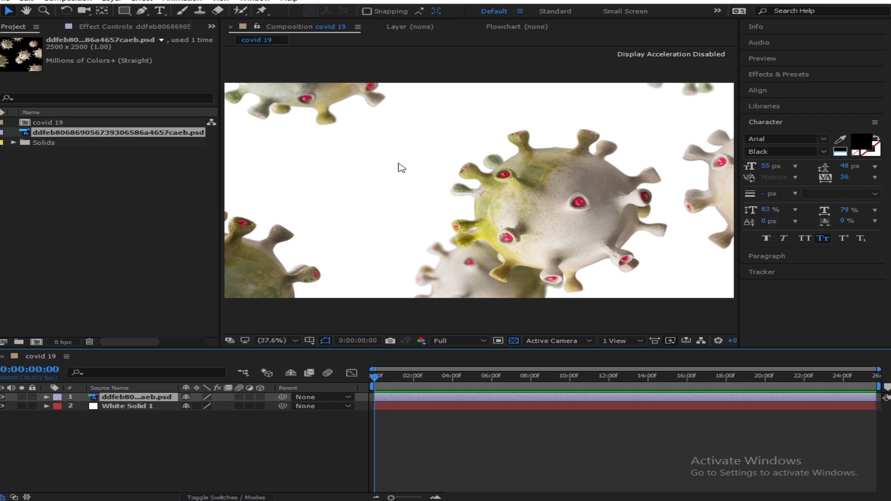
left_click(123, 407)
left_click(148, 398)
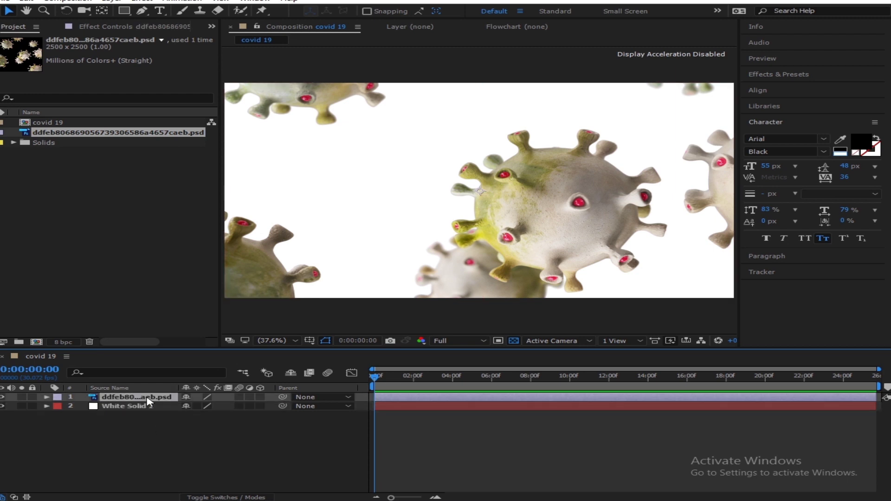
left_click(120, 407)
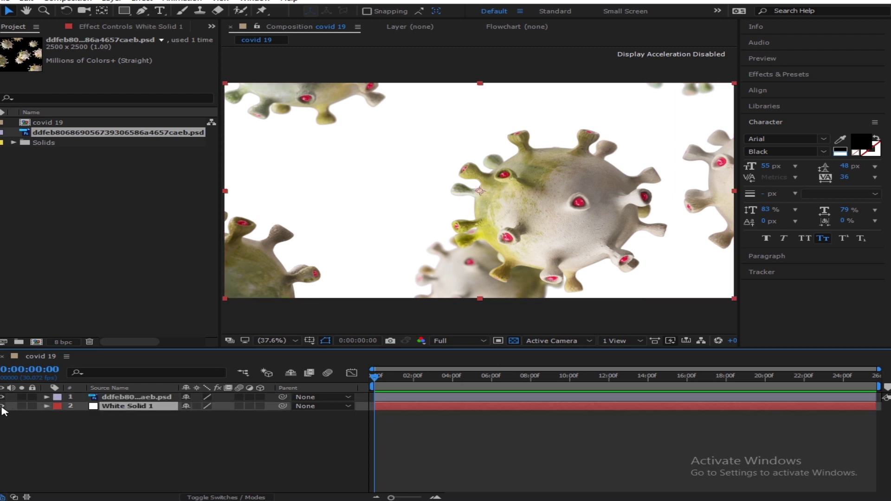
Step: Hide White Solid 1, toggle the transparency grid, then show it again
left_click(2, 407)
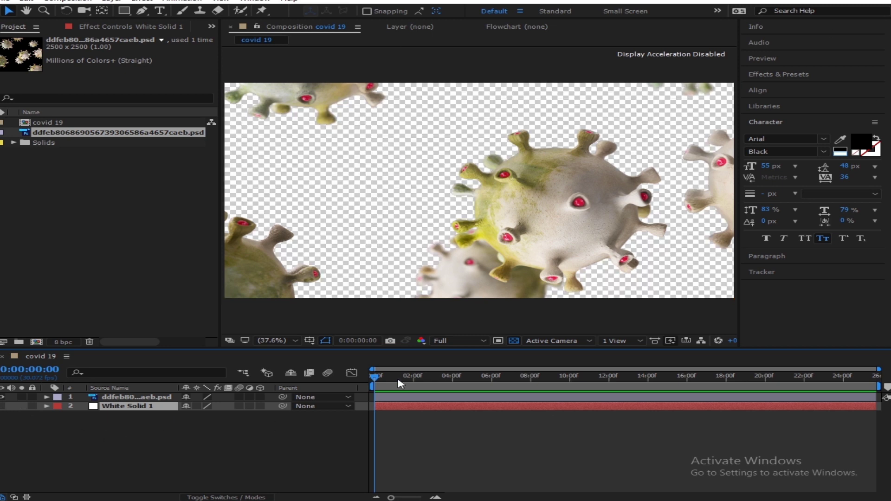
left_click(512, 341)
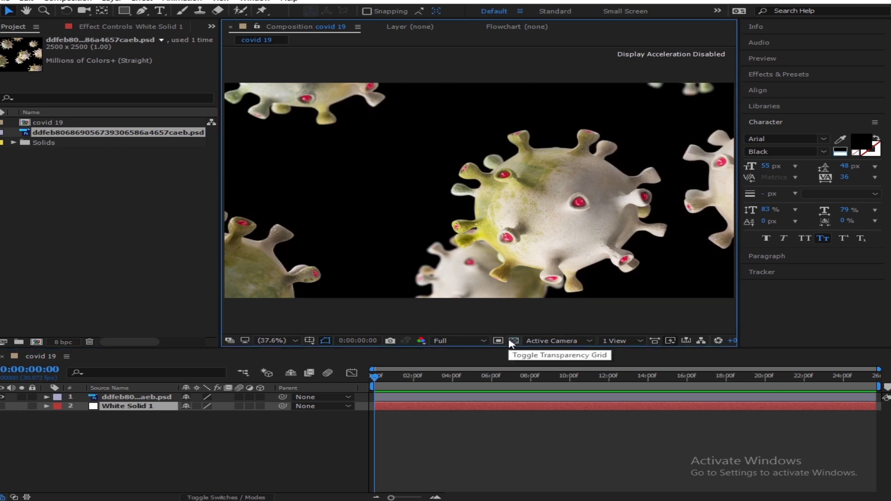
left_click(512, 341)
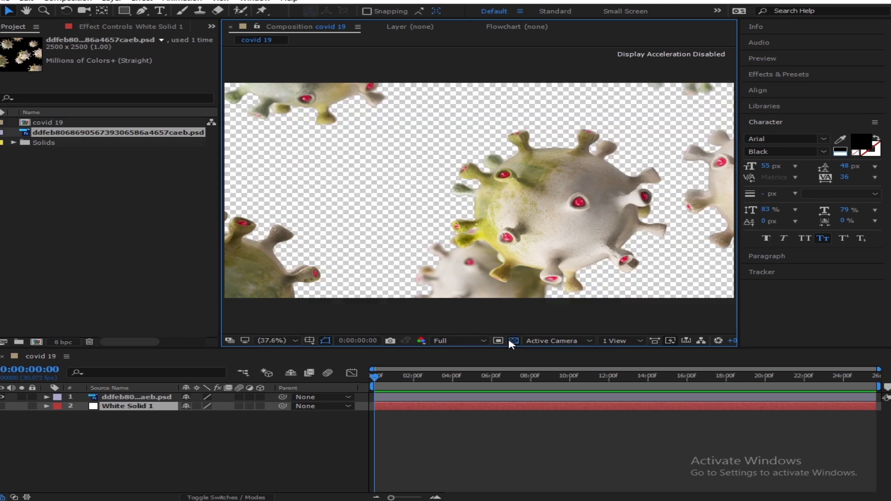
left_click(2, 407)
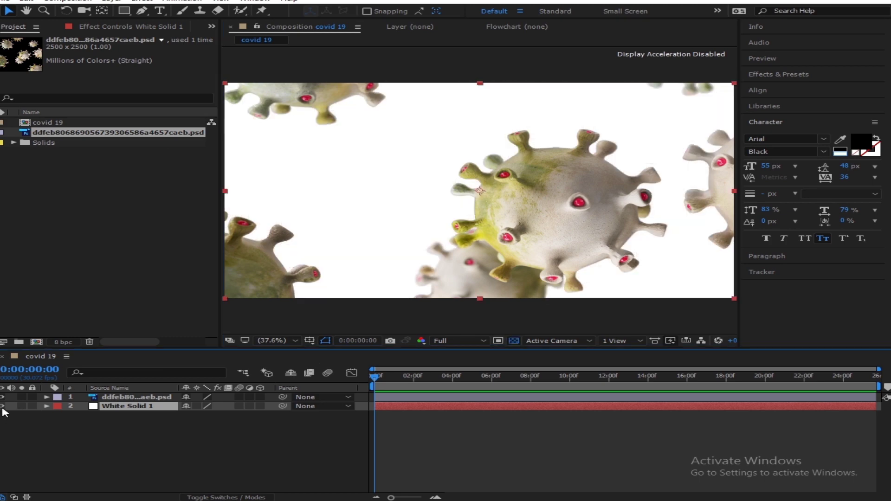
Step: Move the virus image down and to the right in the frame
left_click(133, 398)
left_click_drag(528, 163, 518, 288)
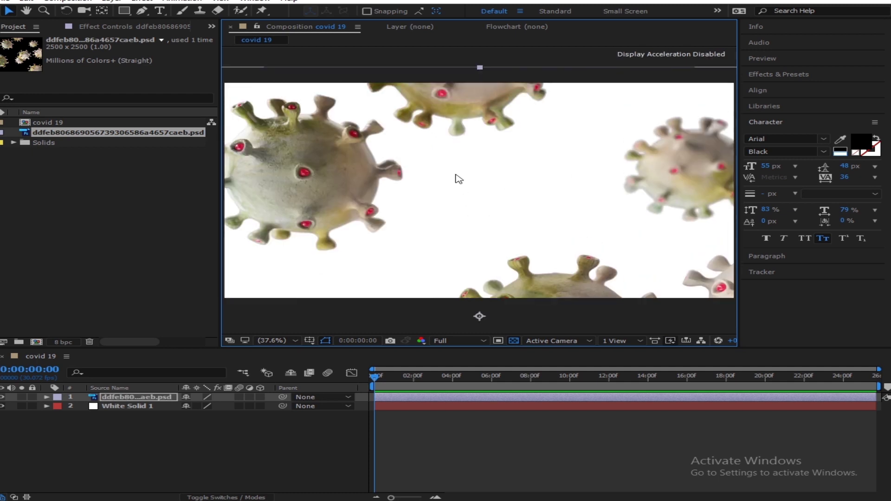
left_click_drag(457, 173, 512, 175)
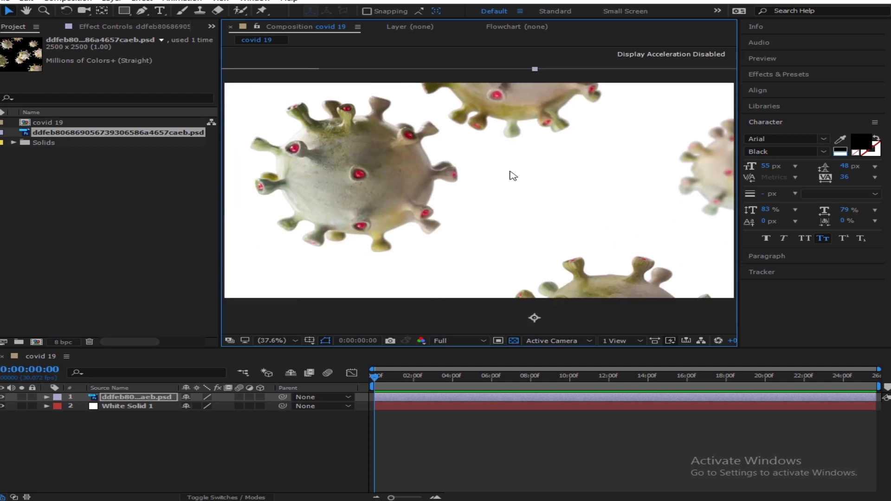
Step: Draw a closed Pen mask around a single virus in the image
left_click(143, 10)
left_click(417, 97)
left_click_drag(314, 86, 283, 93)
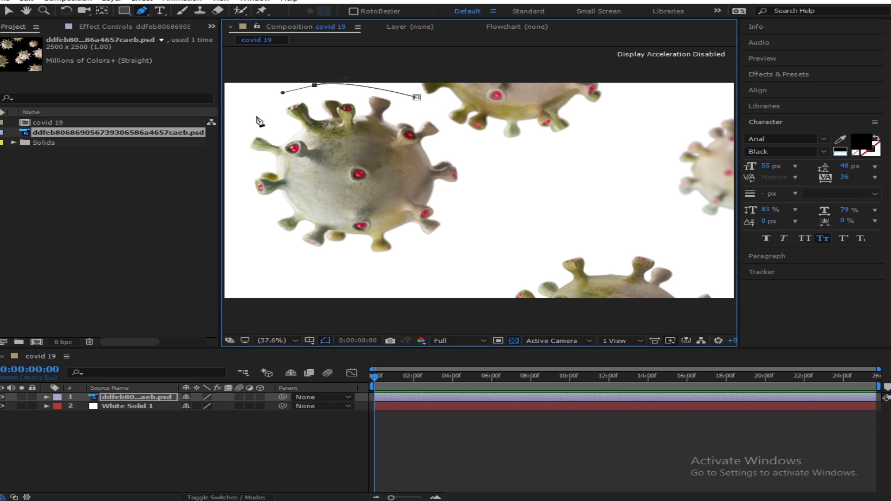
left_click(251, 112)
left_click_drag(238, 153, 238, 164)
left_click_drag(255, 240, 267, 244)
left_click(370, 269)
left_click(458, 270)
left_click(513, 218)
left_click(513, 187)
left_click(499, 175)
left_click(464, 141)
left_click(431, 110)
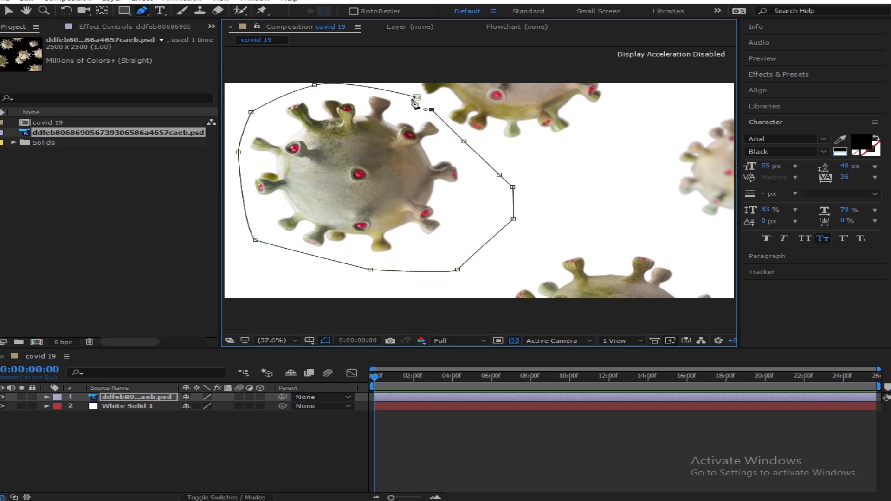
left_click(416, 98)
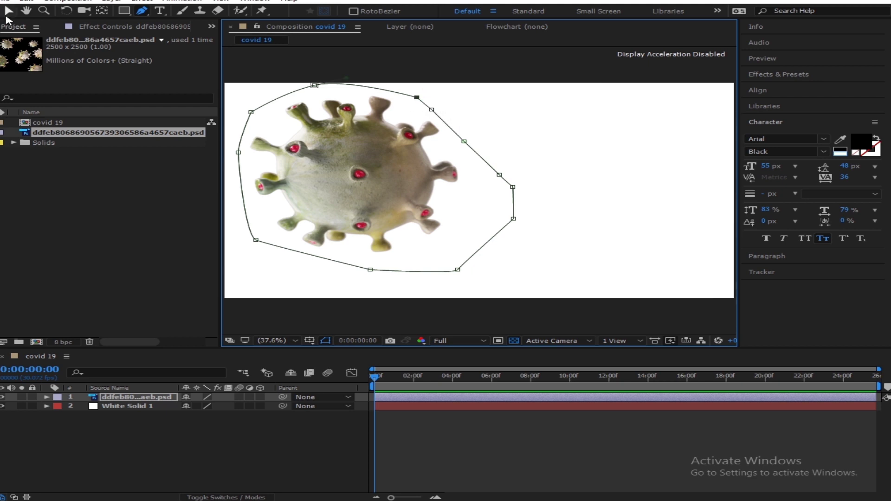
Step: Reposition the masked virus slightly up and to the left
left_click(8, 10)
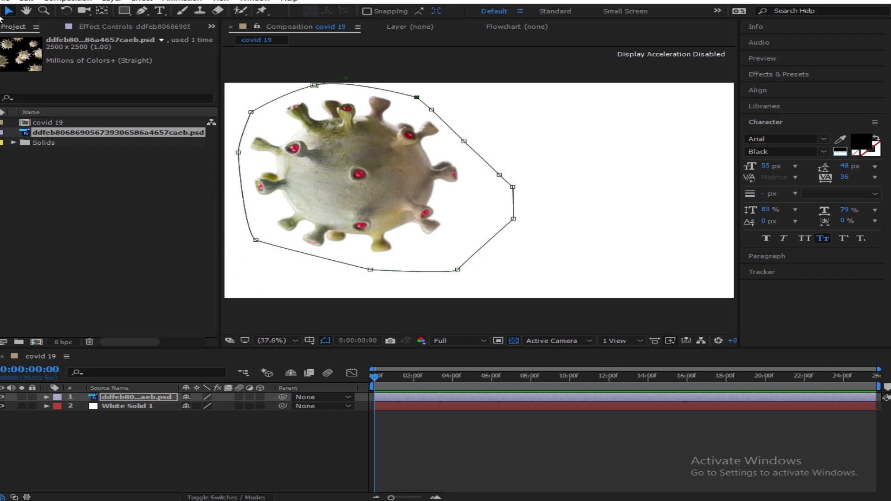
left_click(187, 447)
left_click(429, 204)
left_click_drag(378, 184, 396, 190)
left_click(146, 439)
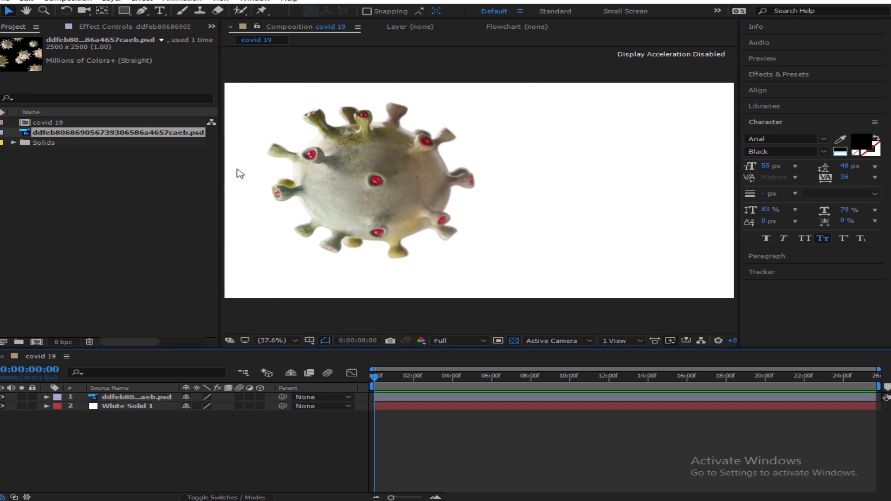
left_click_drag(424, 166, 406, 168)
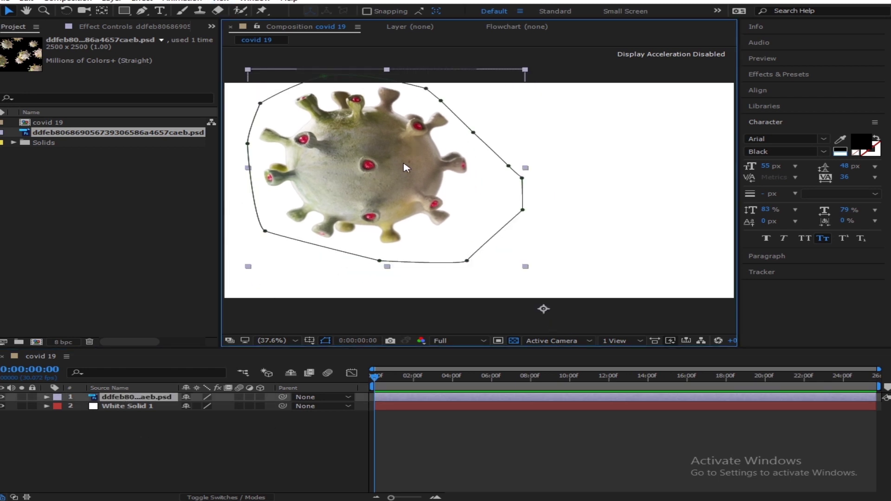
left_click(253, 479)
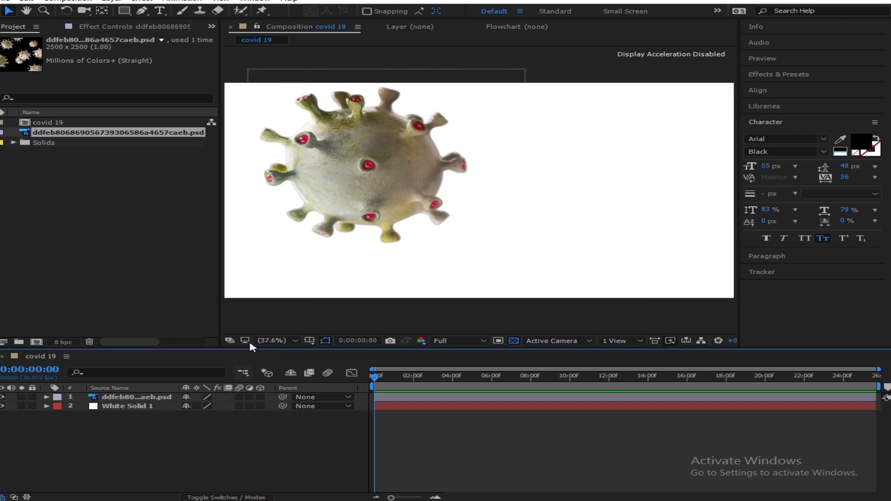
Step: Add a text layer reading 'COVID-19' to the right of the virus
left_click(160, 13)
left_click(478, 177)
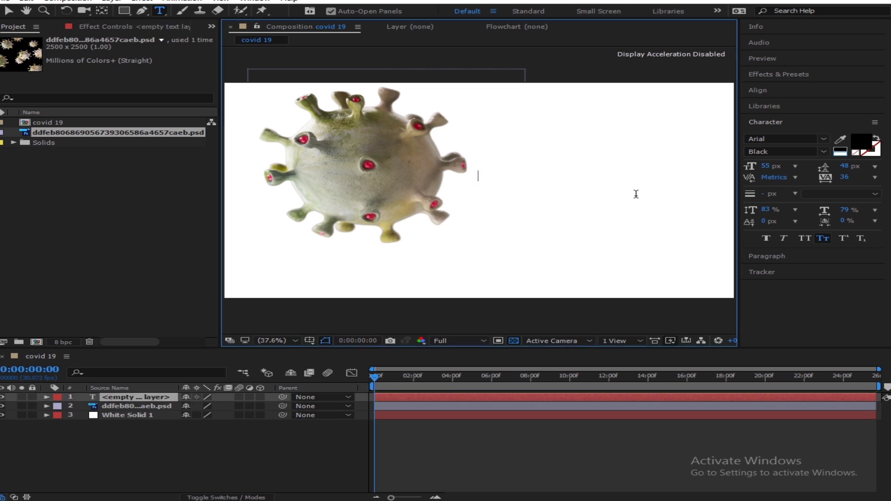
type("CO")
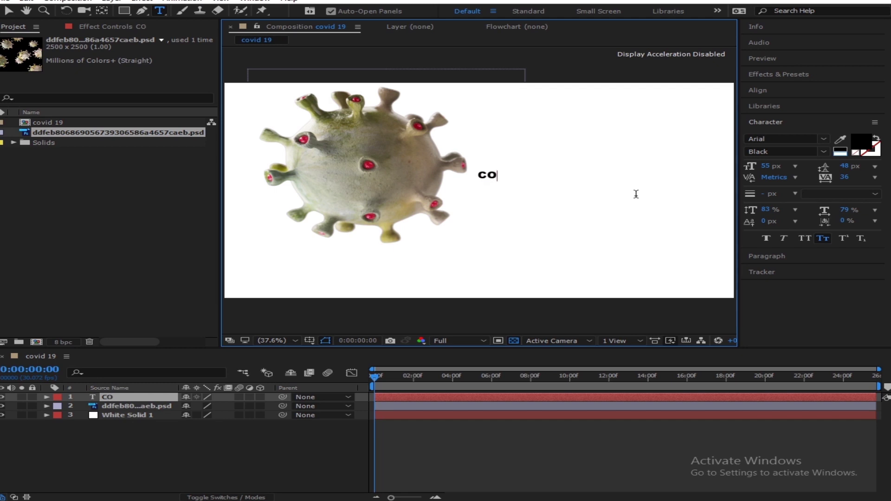
type("VID-19")
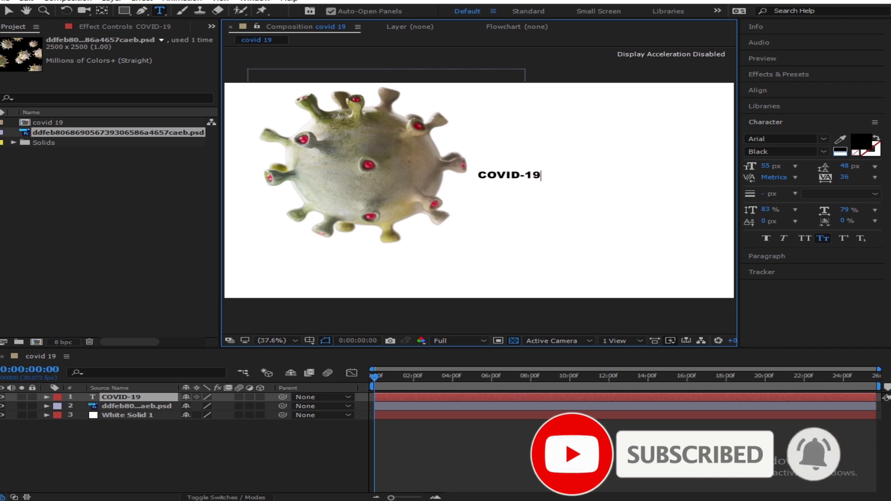
left_click(10, 11)
Step: Scale the COVID-19 text to 208% and shift it and the virus left
key("s")
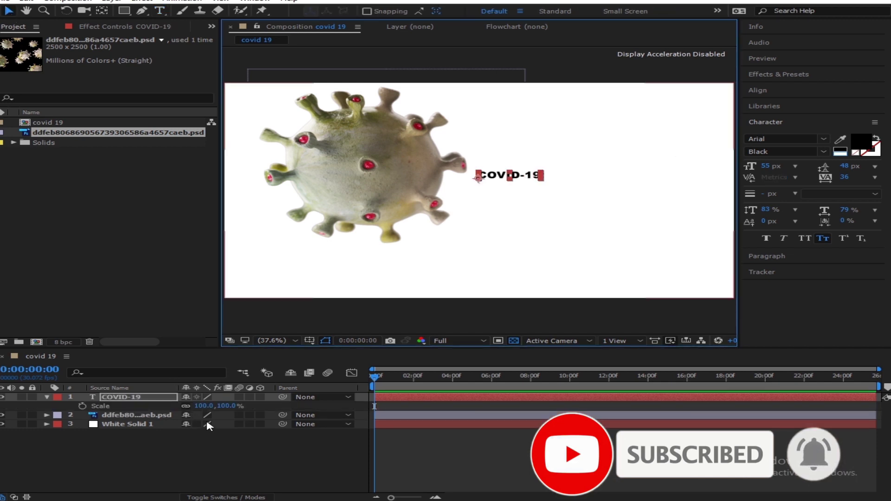
left_click_drag(204, 405, 254, 406)
key("Caps_Lock")
key("Caps_Lock")
left_click_drag(575, 184, 554, 185)
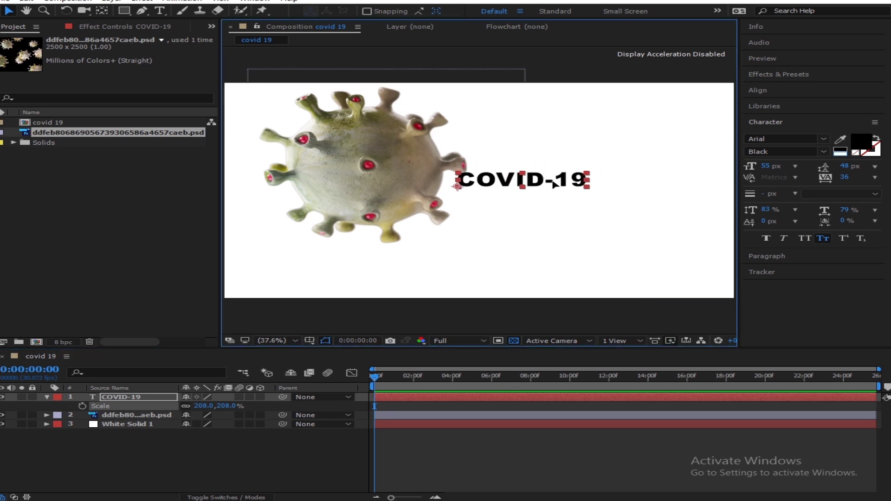
left_click(304, 169)
left_click_drag(304, 169, 263, 189)
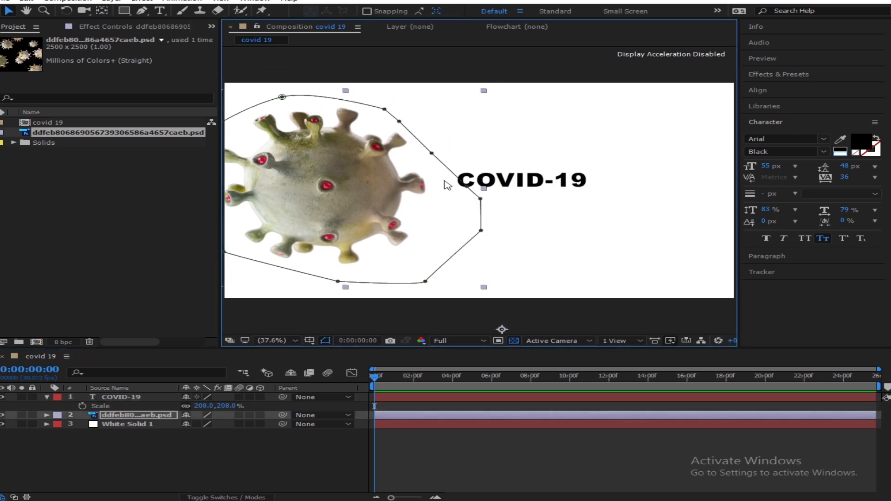
left_click(210, 466)
left_click(527, 187)
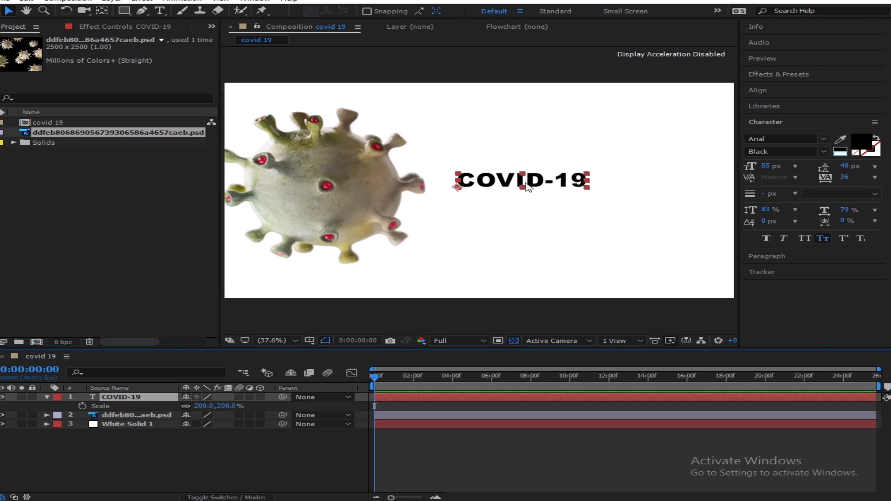
left_click_drag(527, 187, 509, 187)
Step: Color the '19' in COVID-19 red (FF0000)
key("ctrl+t")
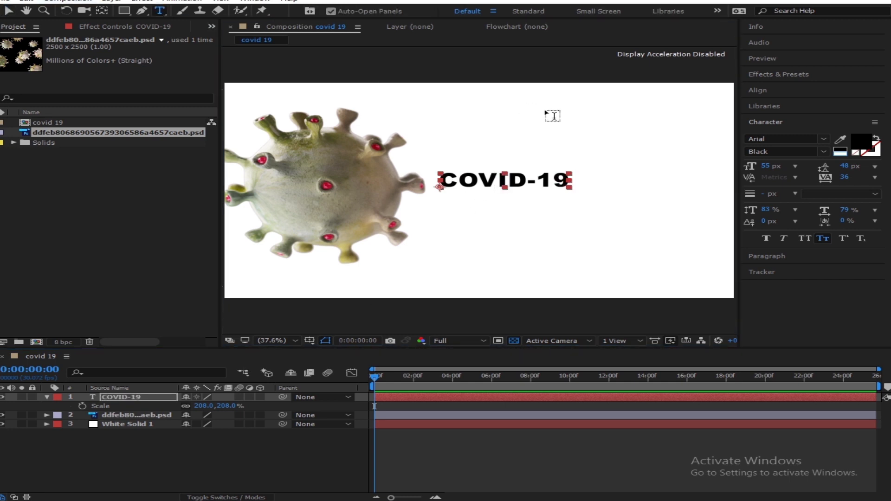
left_click_drag(570, 182, 535, 182)
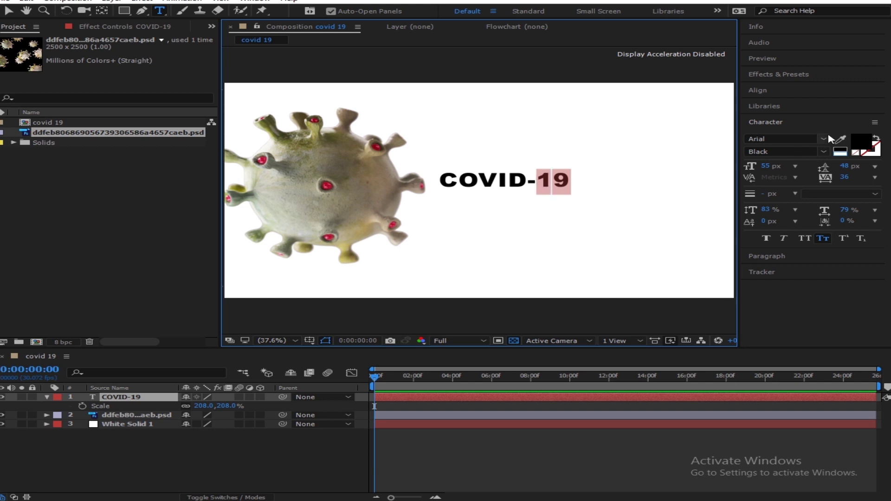
left_click(863, 143)
type("FF0000")
left_click(562, 183)
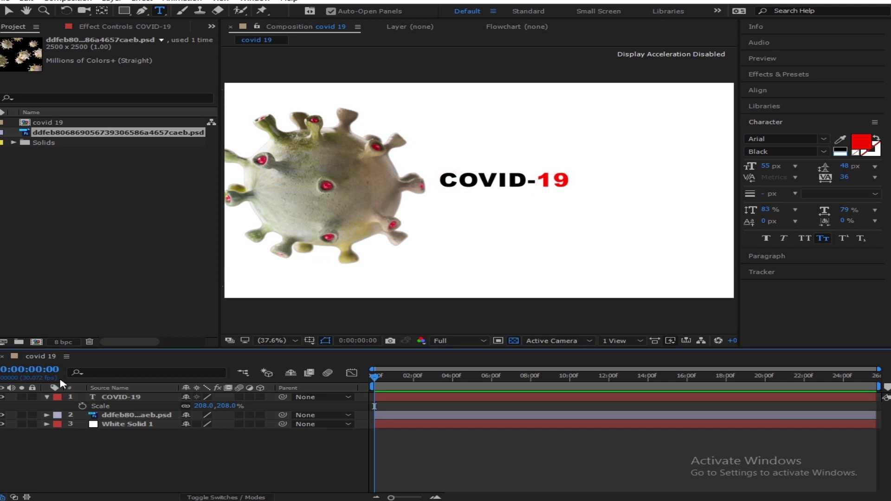
left_click(51, 398)
left_click(47, 397)
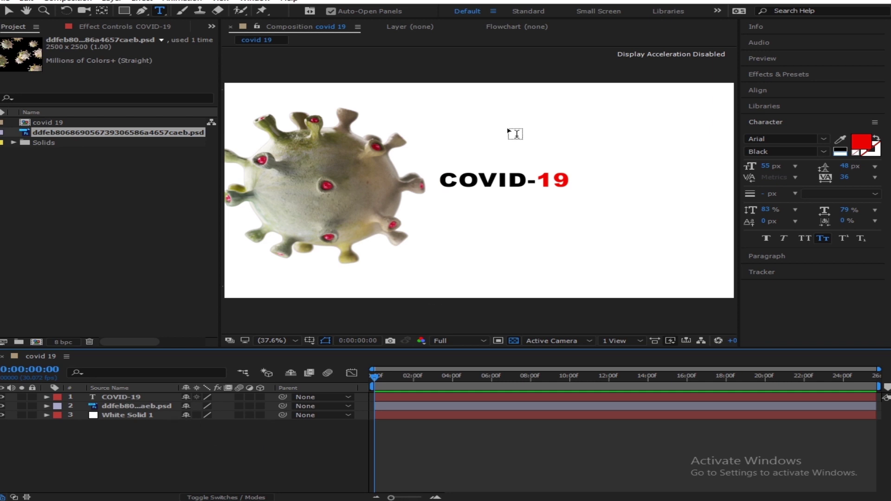
Step: Duplicate the COVID-19 text layer and move the copy just below it
left_click(160, 401)
key("ctrl+d")
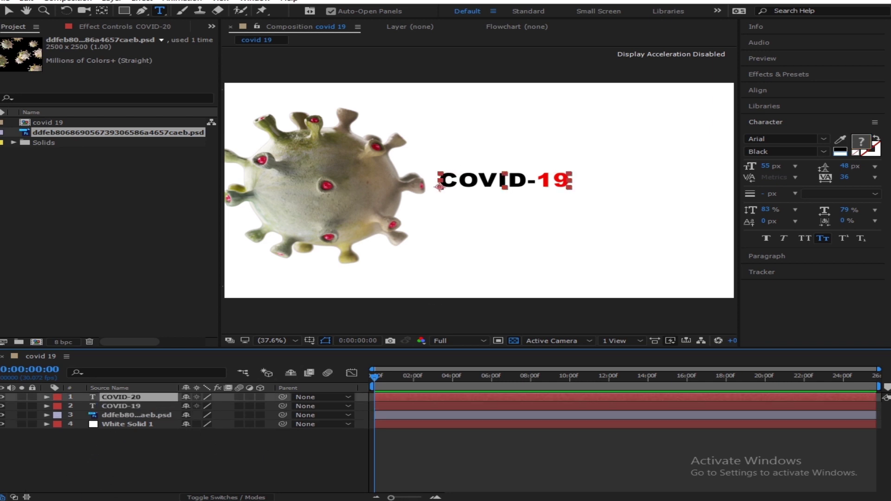
key("v")
left_click_drag(529, 182, 533, 199)
Step: Replace the copy's text with 'AWARENESS'
left_click(159, 11)
left_click_drag(580, 199, 377, 196)
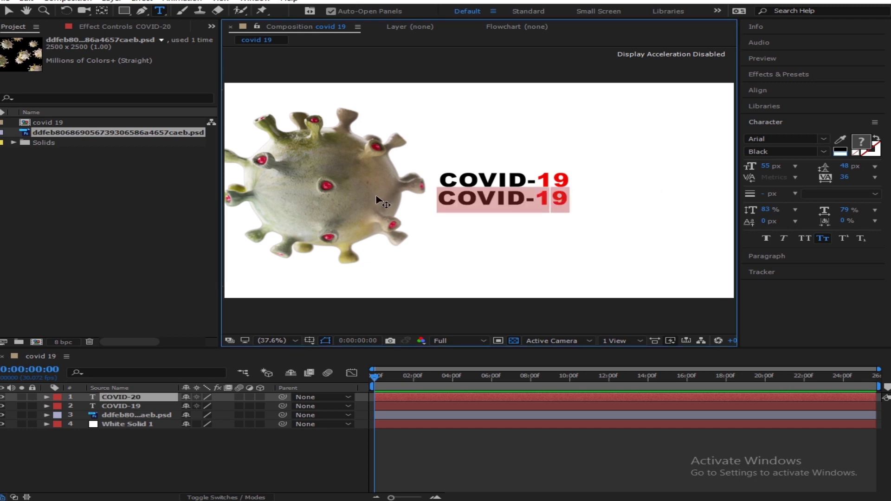
type("AW")
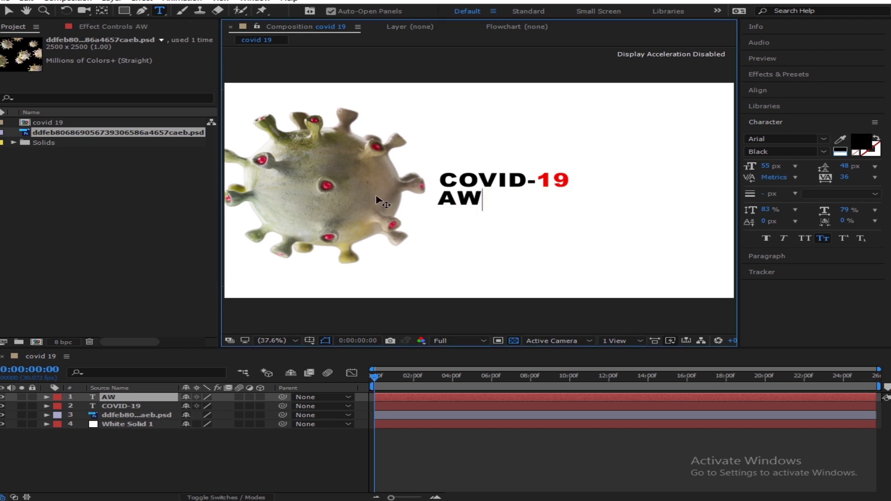
type("AREM")
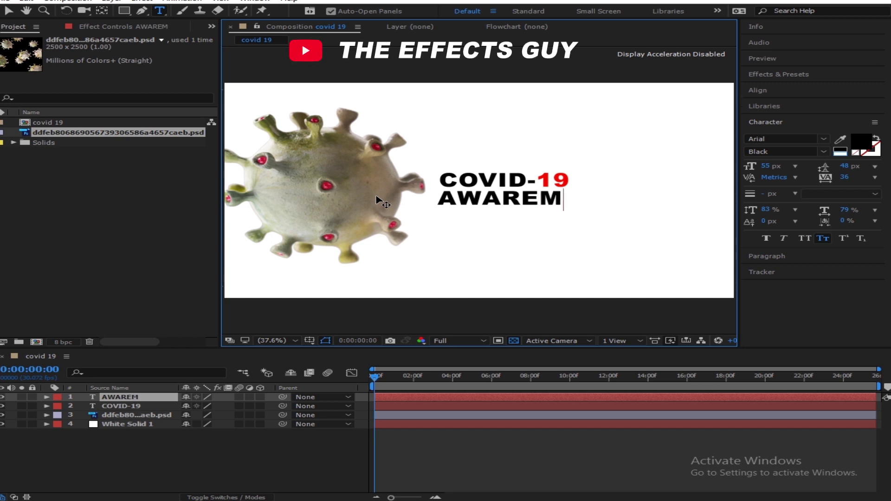
key("BackSpace")
type("NESS")
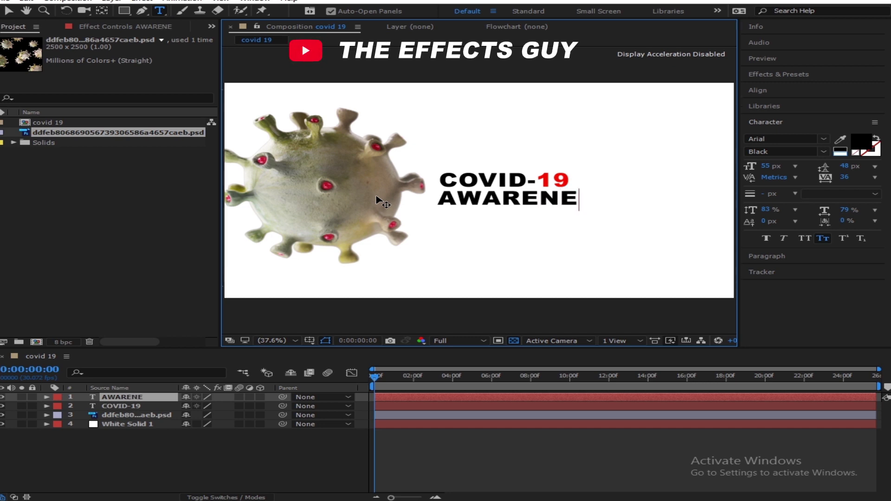
left_click(9, 10)
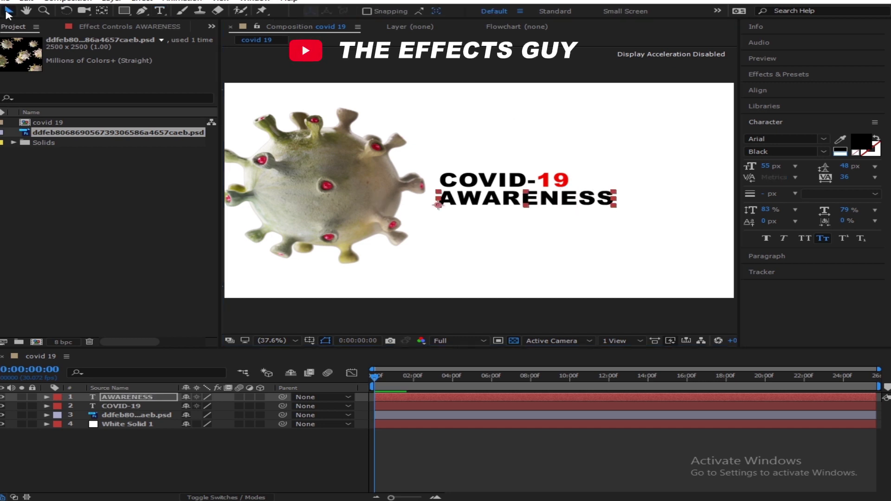
Step: Set the AWARENESS text to the Arial Regular font style
left_click(823, 151)
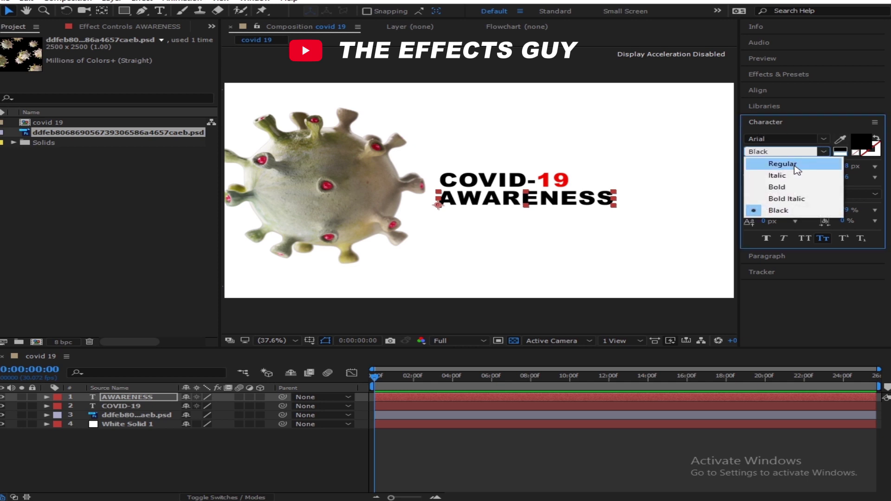
left_click(792, 161)
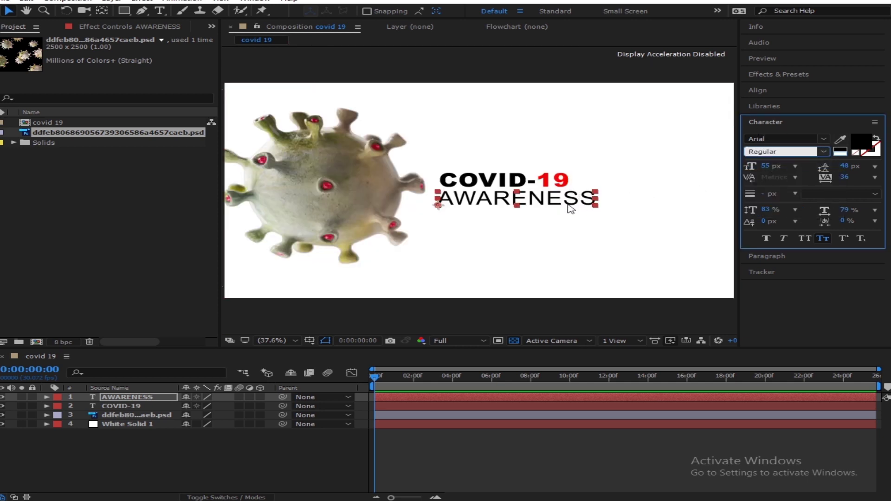
left_click(249, 480)
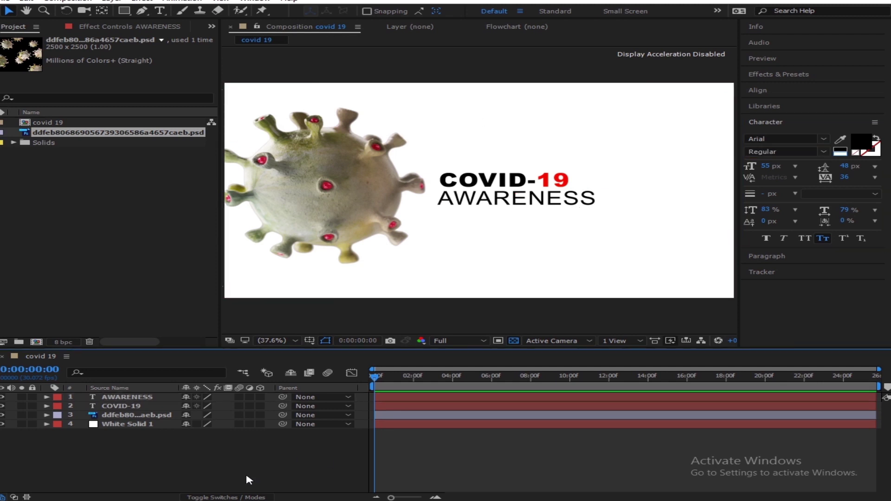
left_click(574, 203)
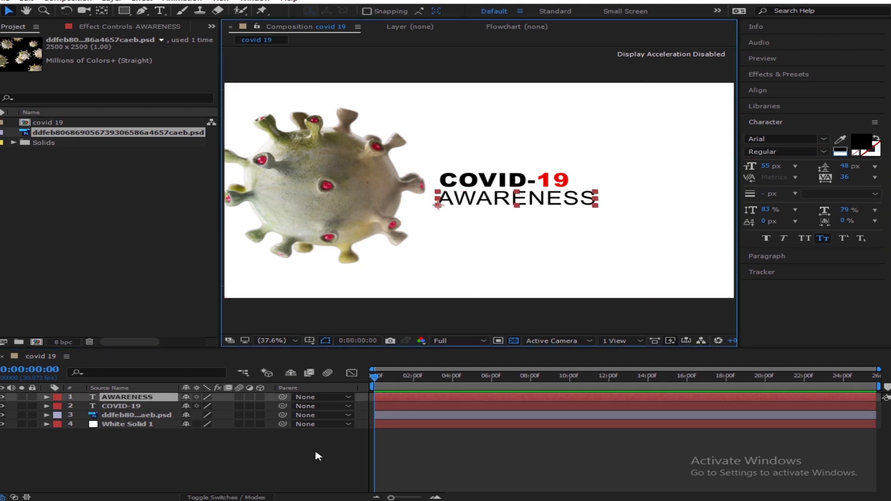
left_click(318, 458)
left_click(559, 204)
Step: Shrink AWARENESS to 188% scale and nudge it slightly up and right
key("s")
left_click_drag(222, 406, 211, 406)
left_click(572, 199)
left_click_drag(572, 199, 576, 195)
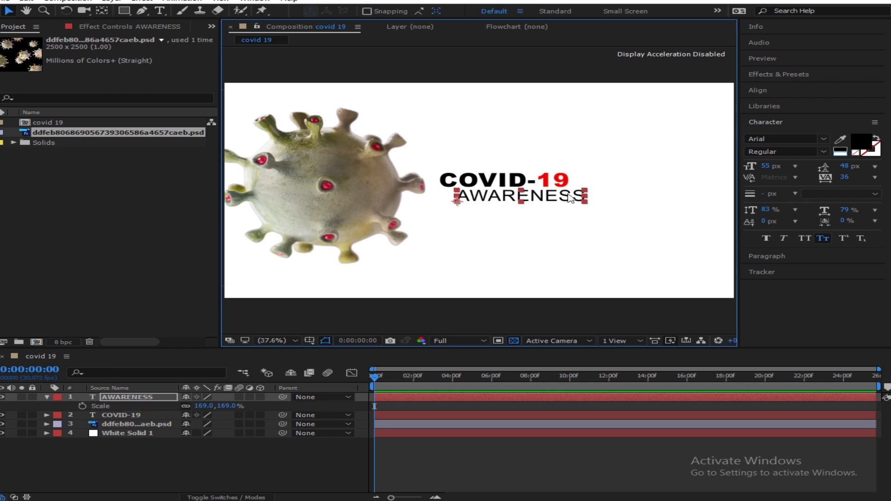
left_click(293, 464)
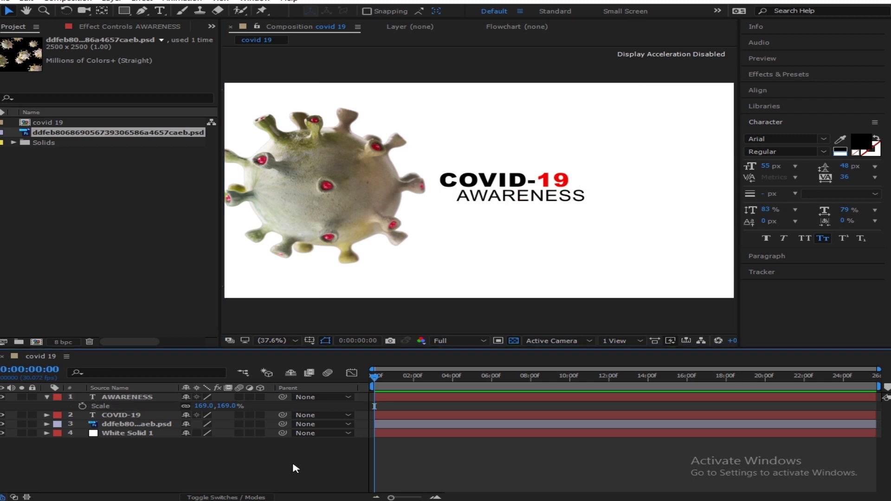
left_click(566, 196)
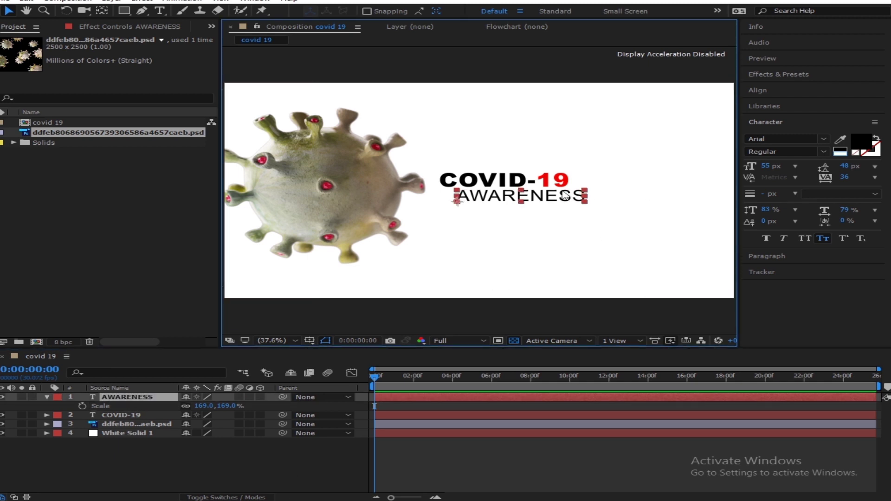
Step: Make 'WARENESS' faux bold italic with Small Caps turned off
left_click(160, 10)
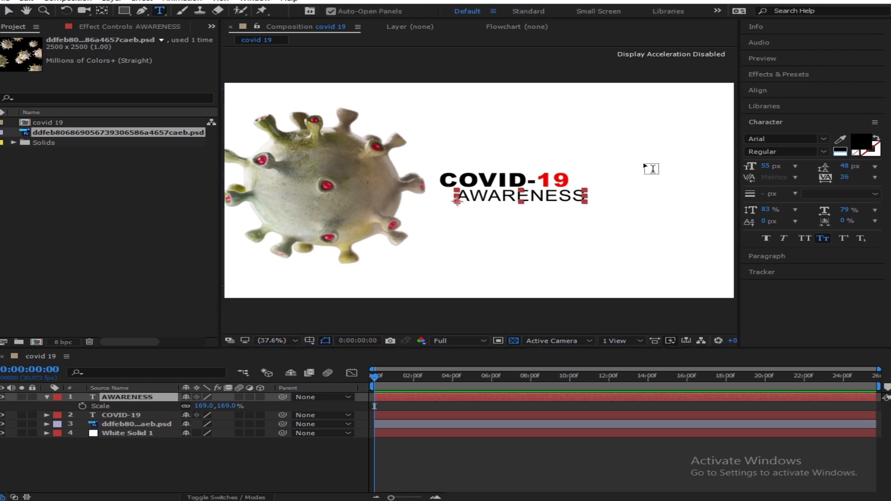
left_click_drag(585, 198, 478, 195)
left_click(822, 238)
left_click(784, 238)
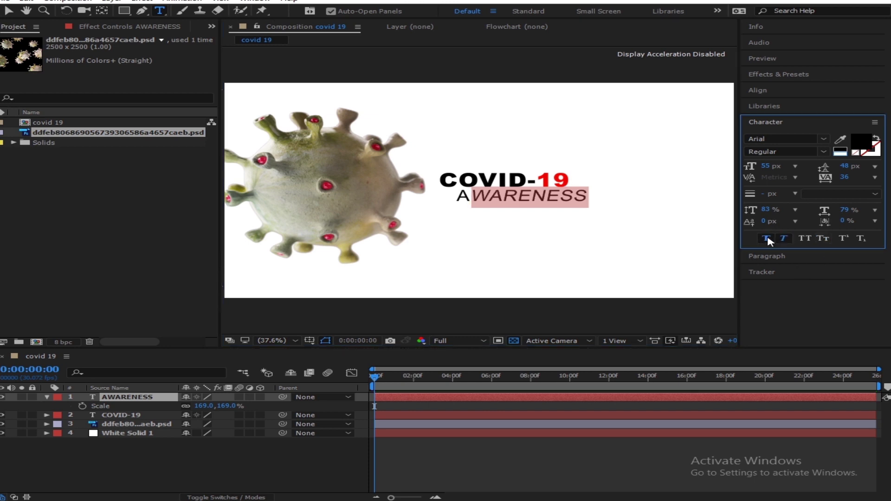
left_click(766, 238)
left_click(848, 239)
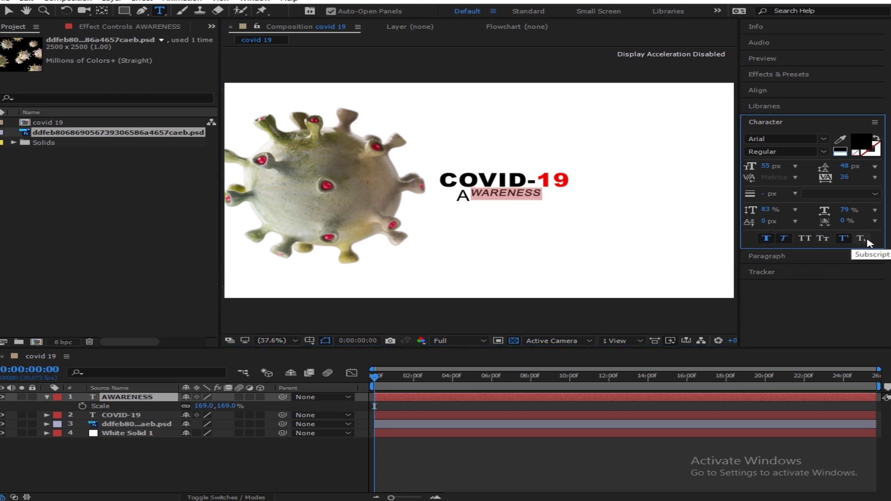
key("ctrl+z")
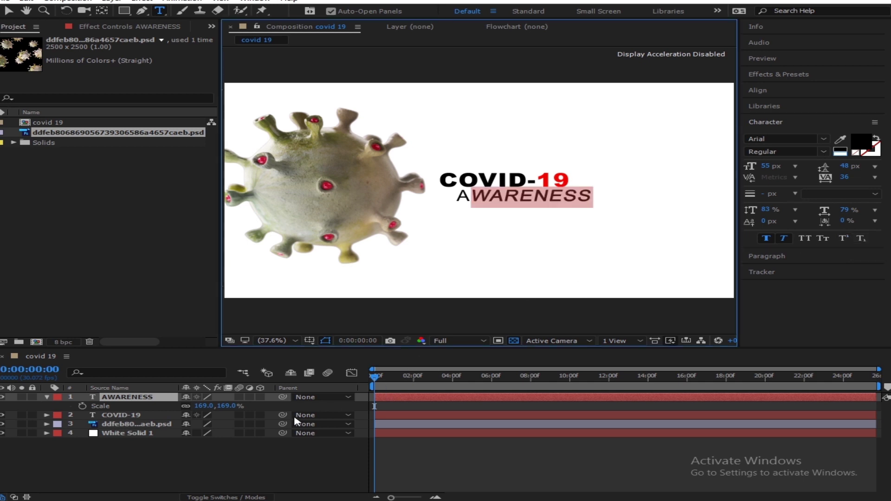
left_click(262, 469)
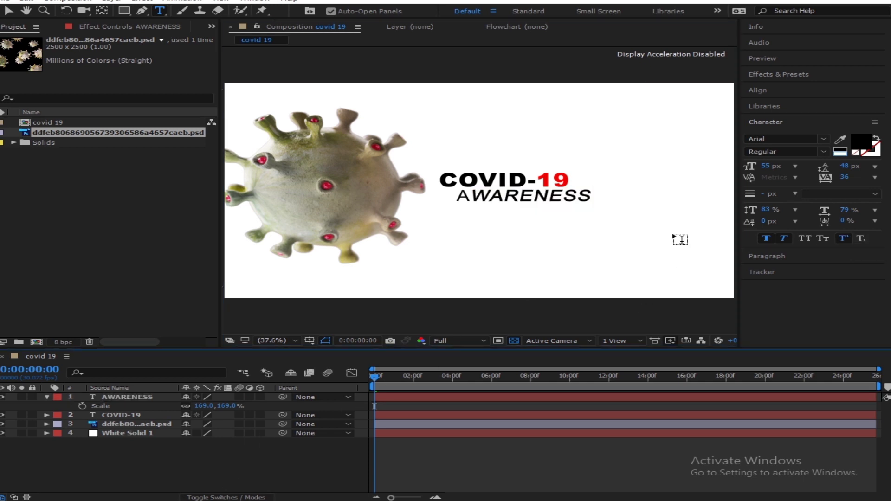
left_click(8, 10)
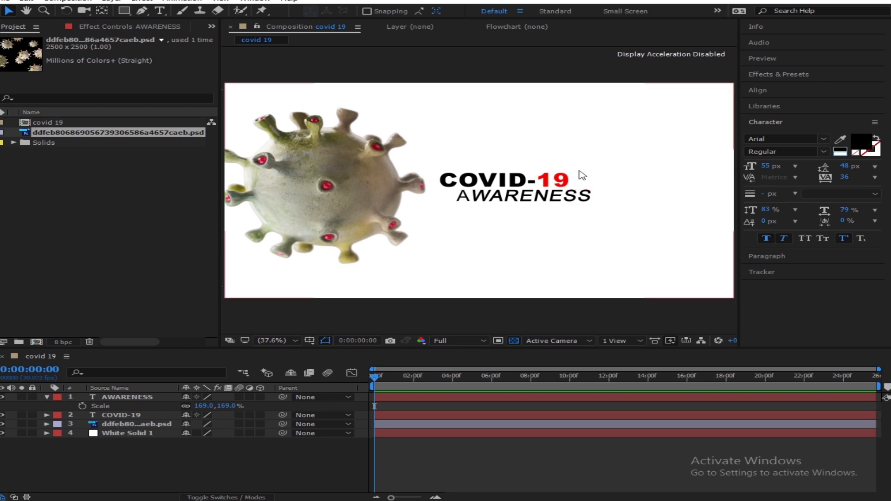
Step: Collapse AWARENESS's Scale property, select the virus layer and zoom the viewer out
left_click(51, 399)
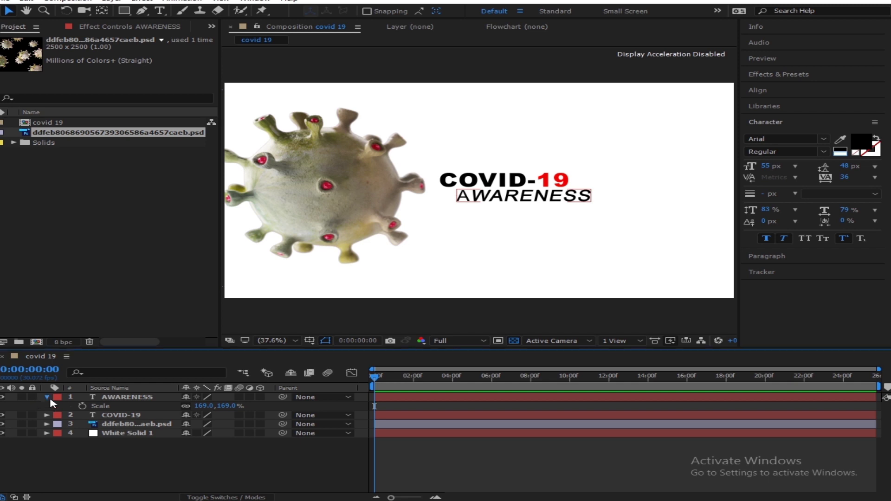
left_click(48, 398)
left_click(315, 253)
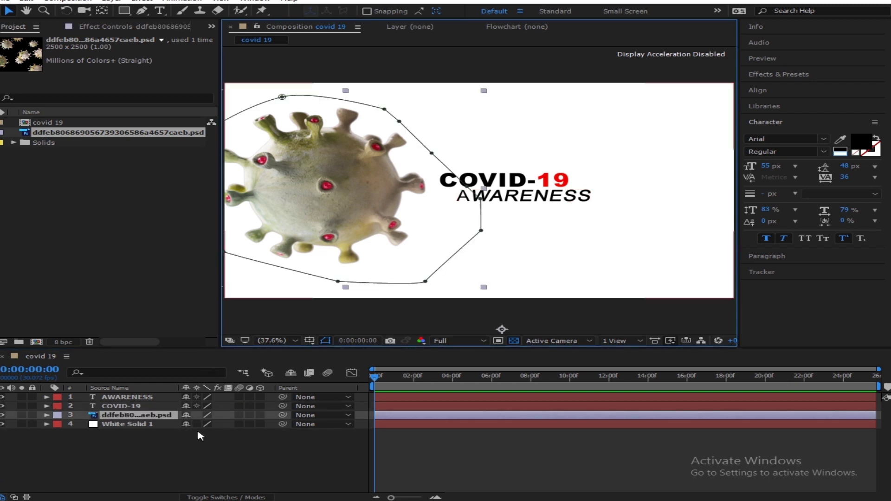
left_click(128, 407)
left_click(128, 400)
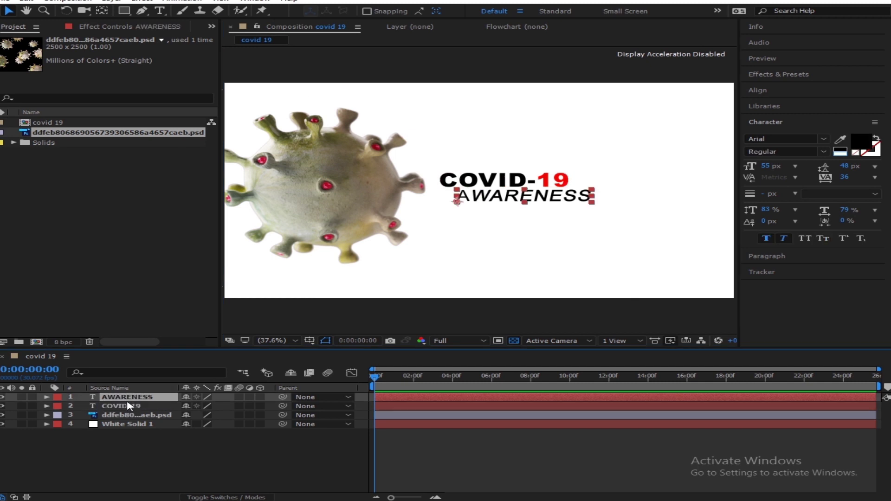
left_click(141, 424)
left_click(154, 418)
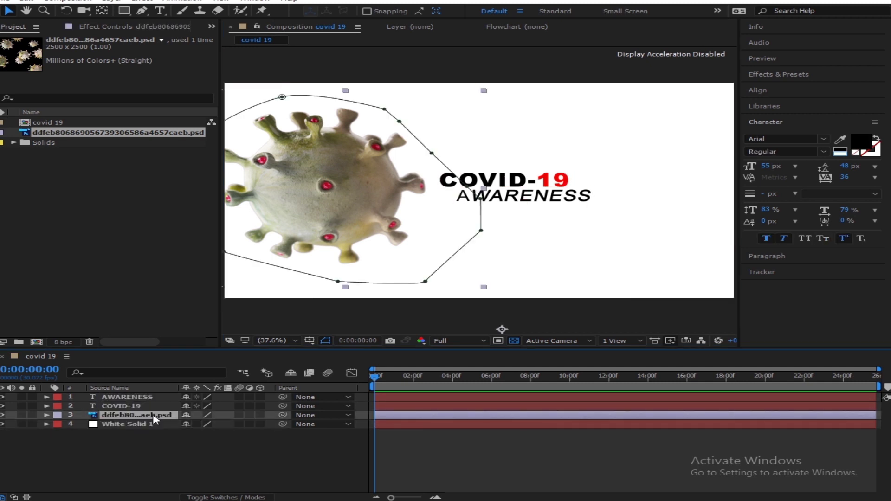
key("comma")
key("comma")
key("comma")
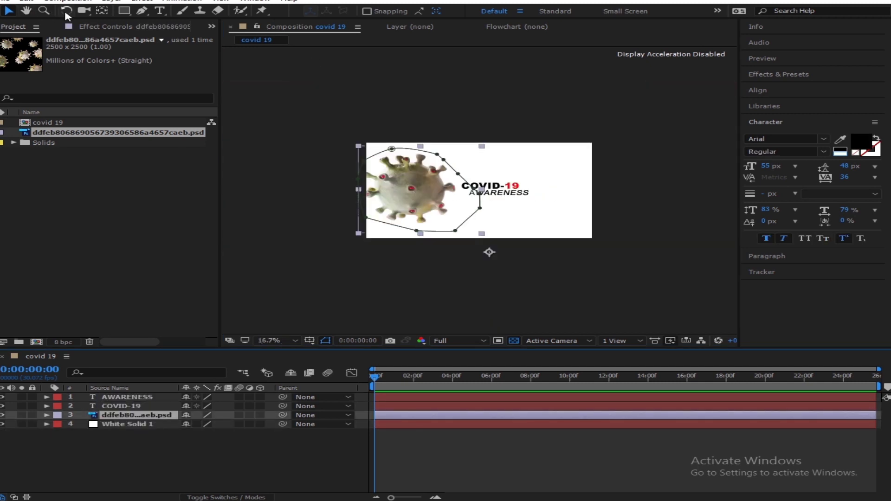
Step: Move the virus layer's anchor point to the virus centre with Pan Behind, then fit the view
left_click(104, 14)
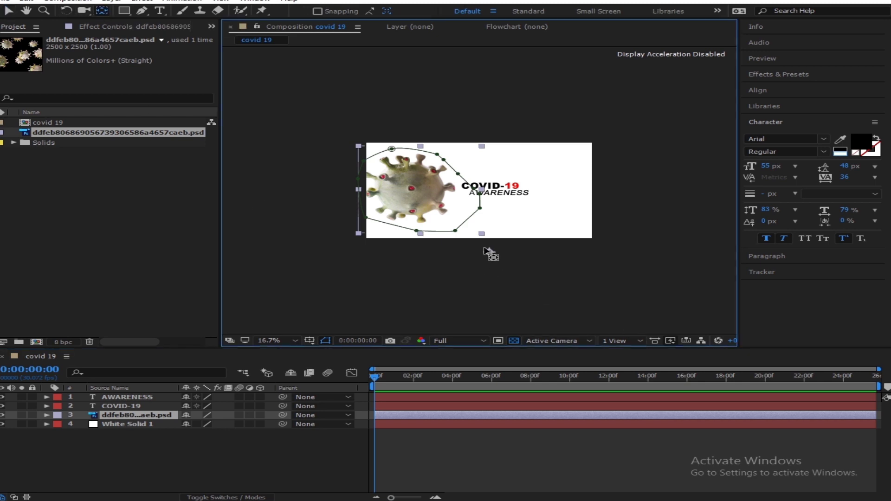
left_click(489, 253)
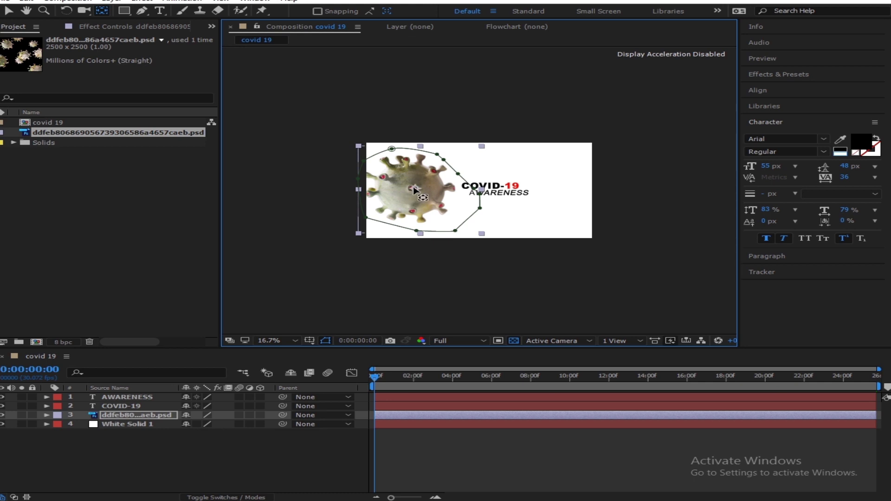
left_click(274, 340)
left_click(333, 161)
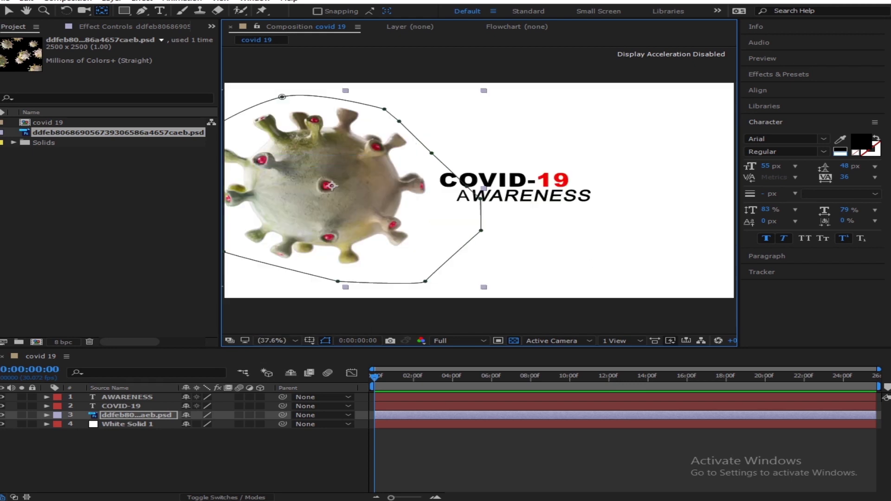
left_click_drag(878, 370, 422, 368)
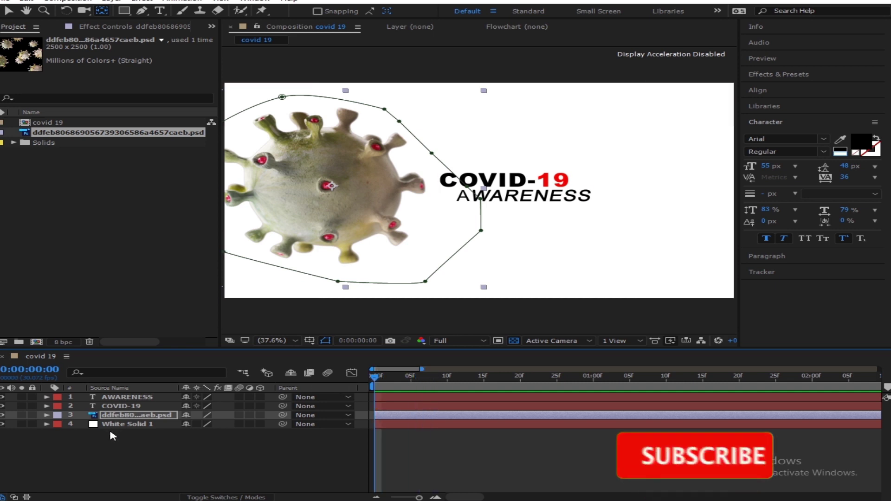
Step: Keyframe the virus Rotation from 0° at the start to 201° at 0:00:01:29
key("p")
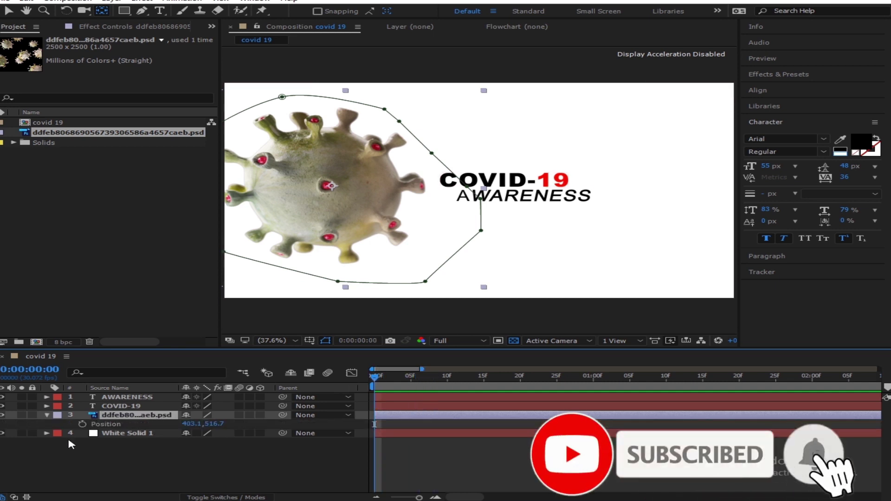
left_click(82, 424)
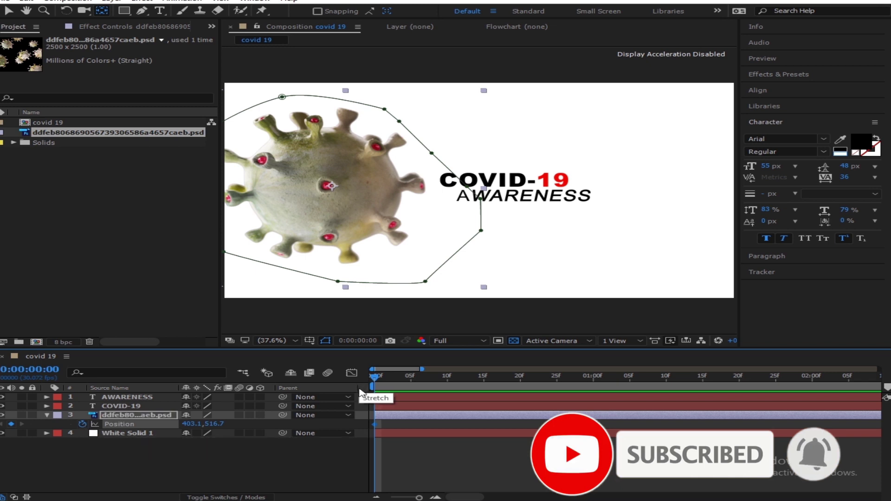
key("ctrl+z")
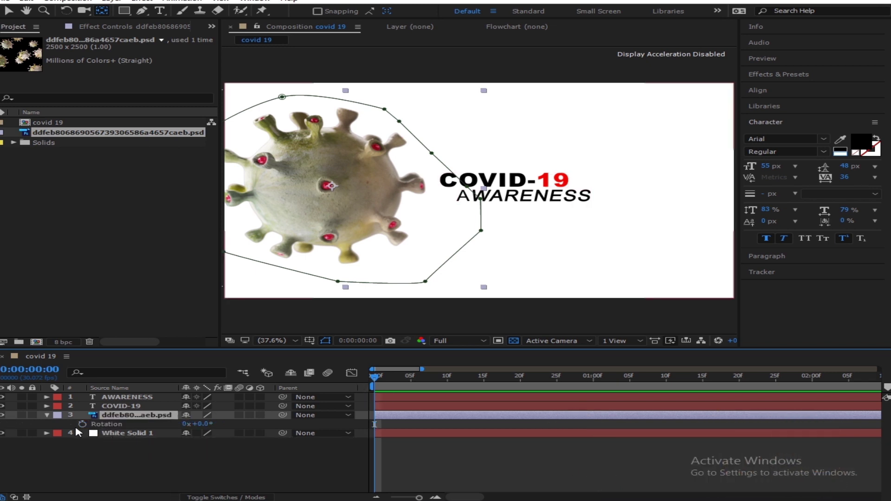
key("alt+shift+r")
left_click_drag(433, 378, 810, 384)
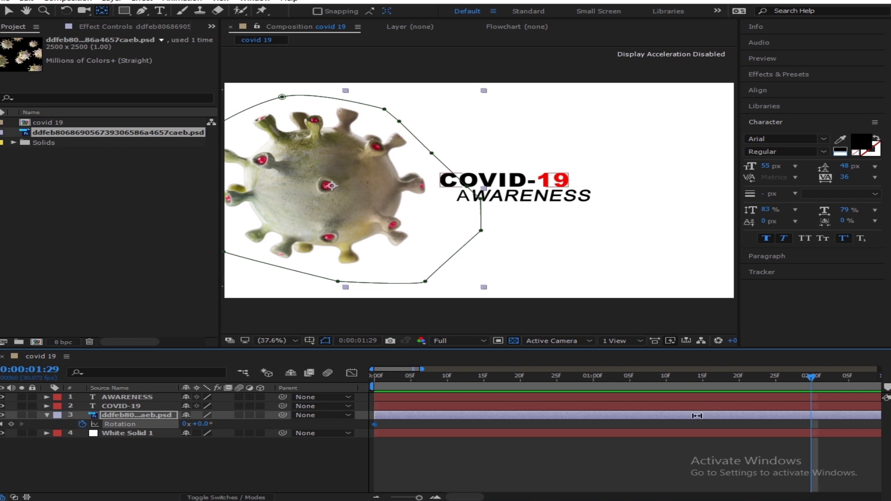
left_click_drag(195, 424, 331, 415)
key("Home")
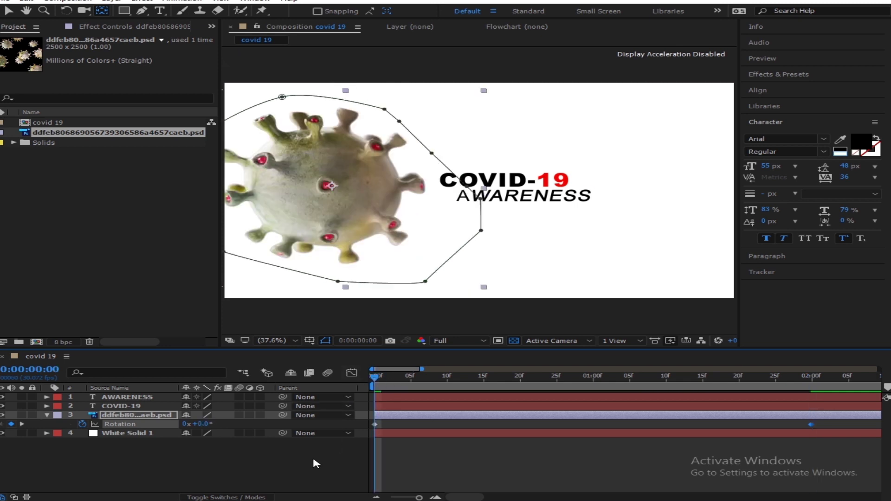
Step: Switch the viewer to Quarter resolution and preview the spinning virus
left_click(314, 459)
left_click(483, 341)
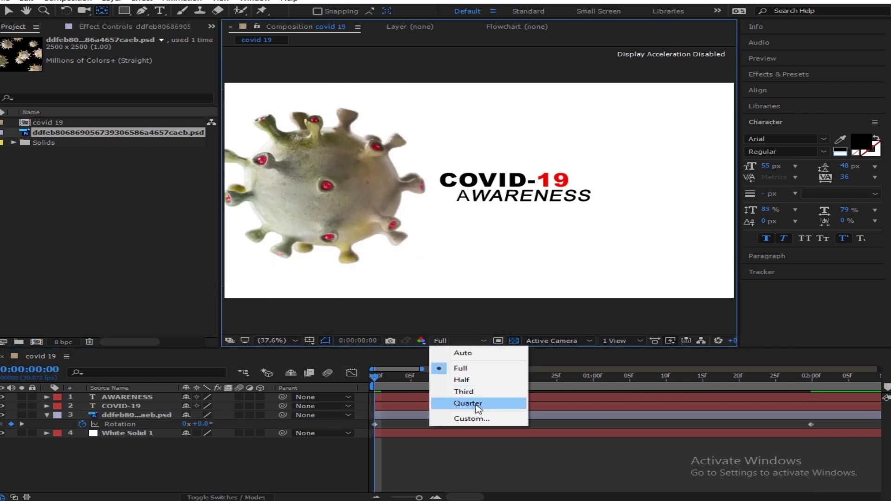
left_click(454, 404)
left_click(396, 386)
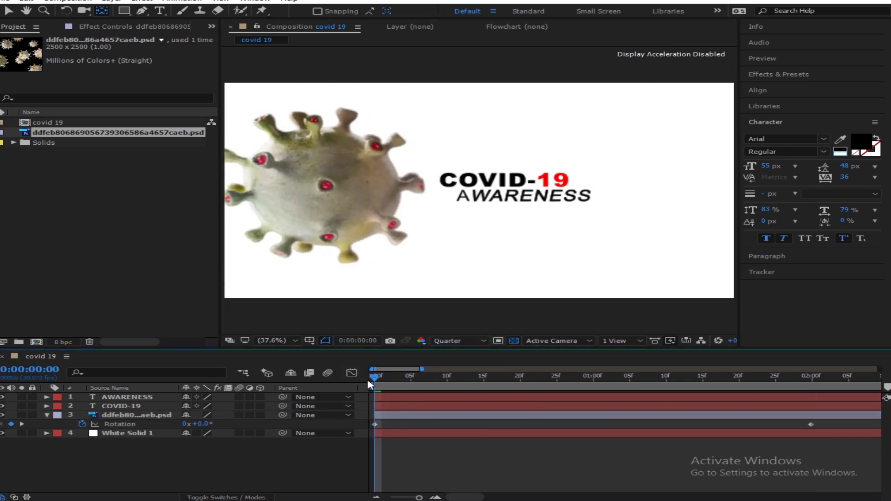
key("space")
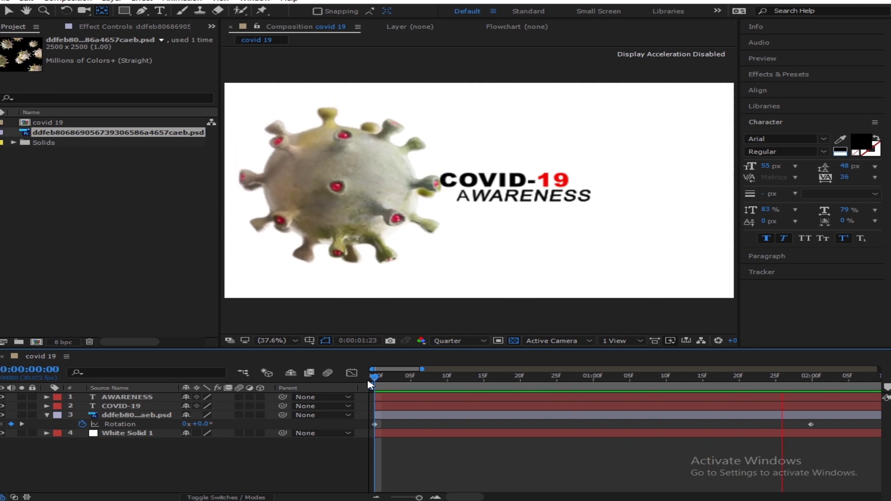
left_click(839, 378)
key("space")
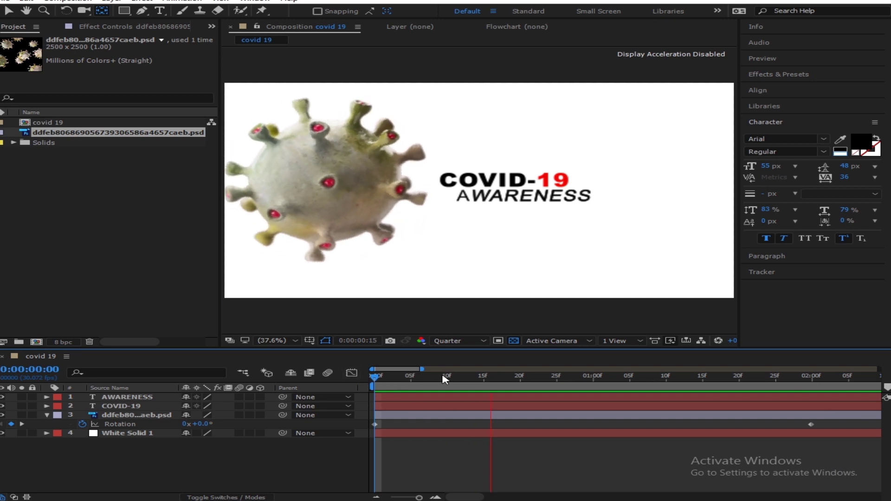
key("space")
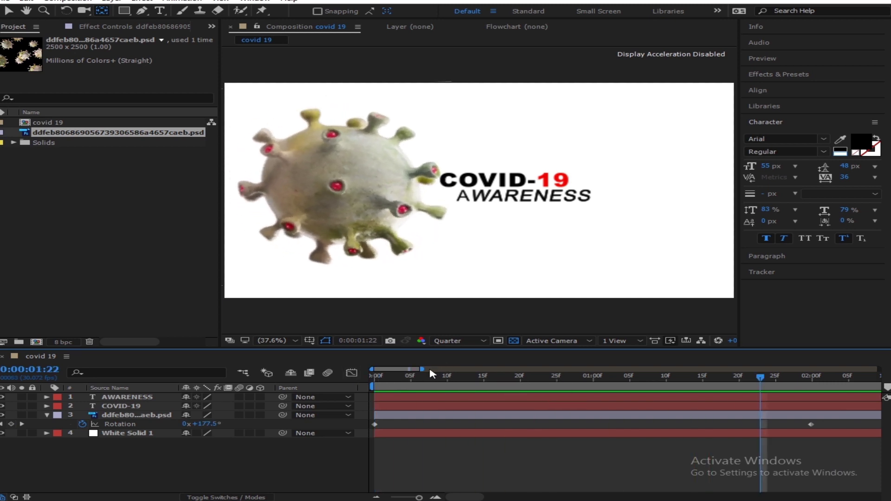
Step: Move the final 201° rotation keyframe to about 0:00:03:27 and preview the slower spin
left_click_drag(423, 370, 497, 370)
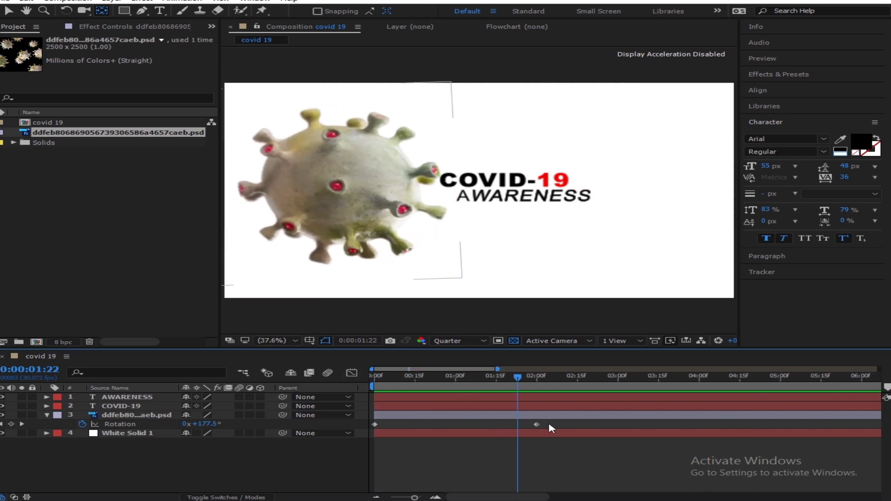
left_click_drag(536, 424, 693, 424)
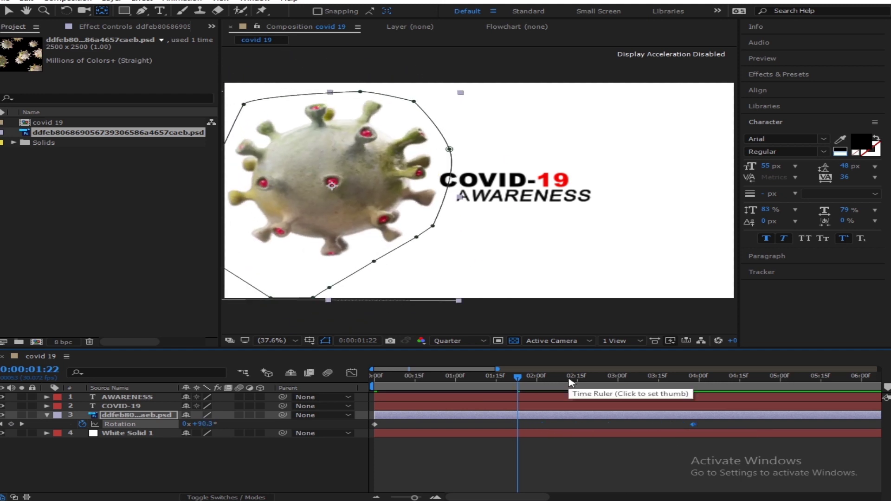
left_click(536, 384)
key("Home")
left_click(313, 454)
key("space")
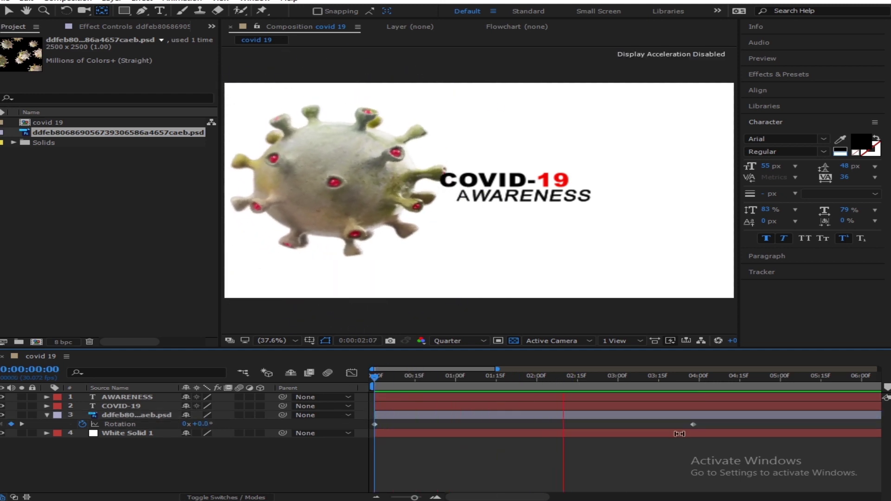
left_click(692, 376)
Step: Precompose the AWARENESS and COVID-19 layers into a new composition named 'text' with Ctrl+Shift+C
key("Home")
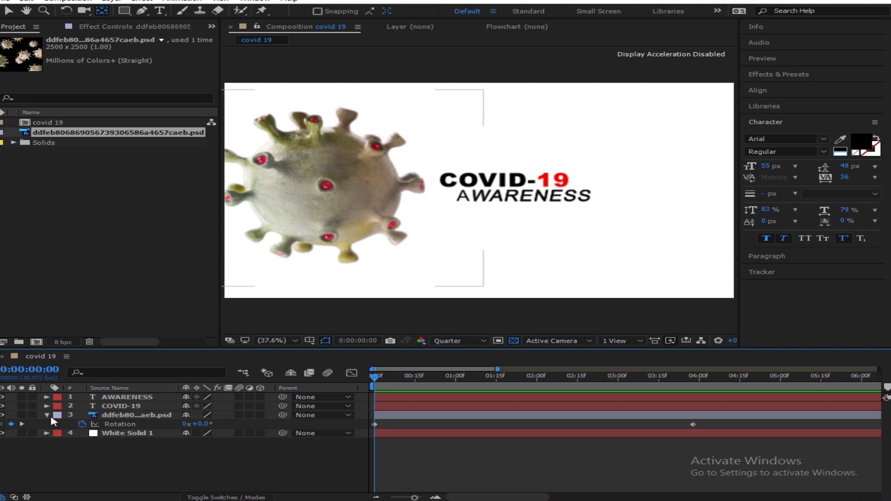
left_click(47, 415)
left_click(143, 397)
left_click(144, 407, "ctrl")
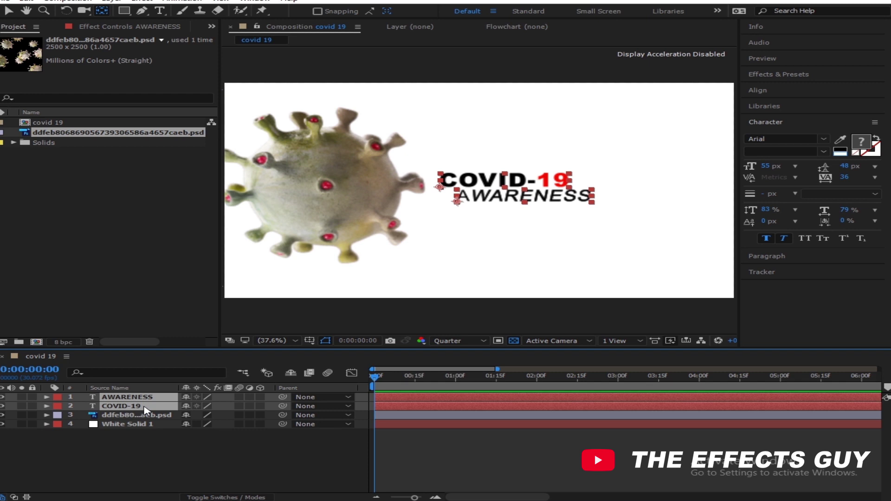
key("ctrl+shift+c")
type("t")
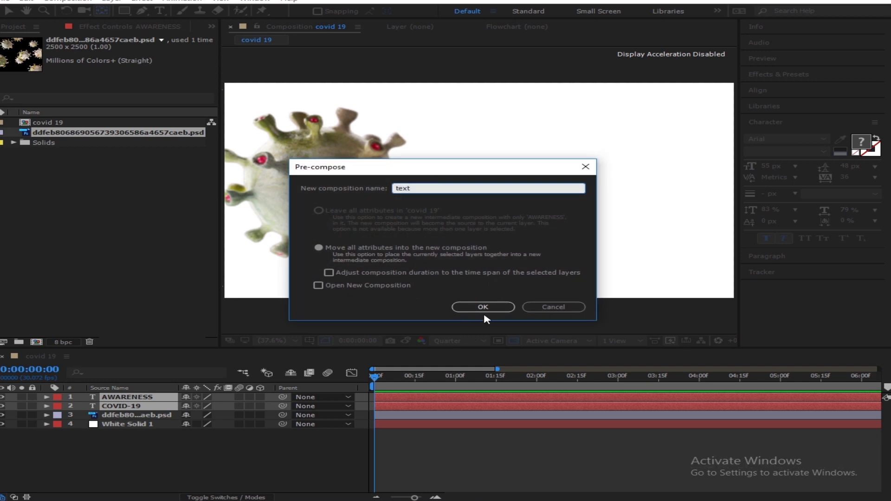
type("ext")
left_click(483, 309)
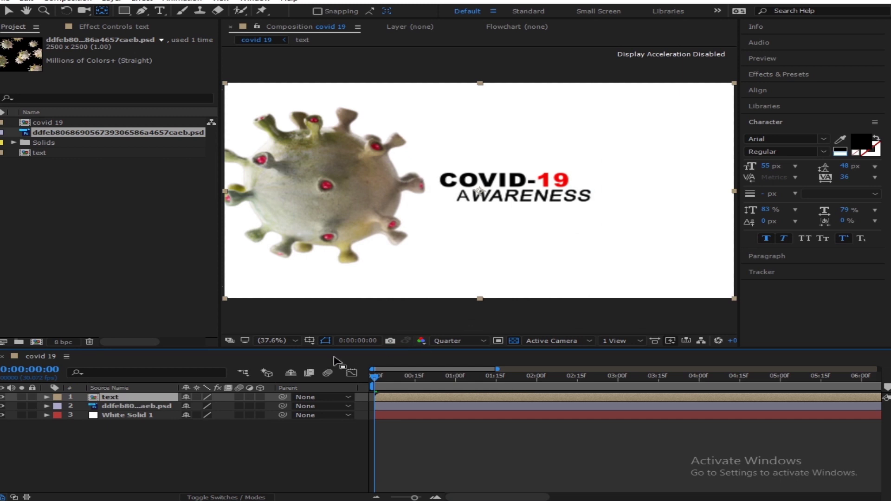
Step: Draw a white rectangle across the middle of the frame as Shape Layer 1, then hide it
left_click(122, 13)
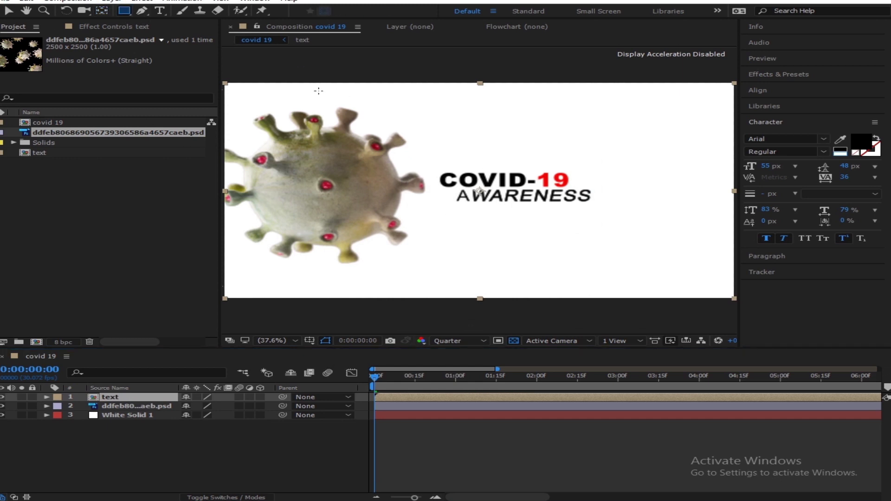
left_click(182, 431)
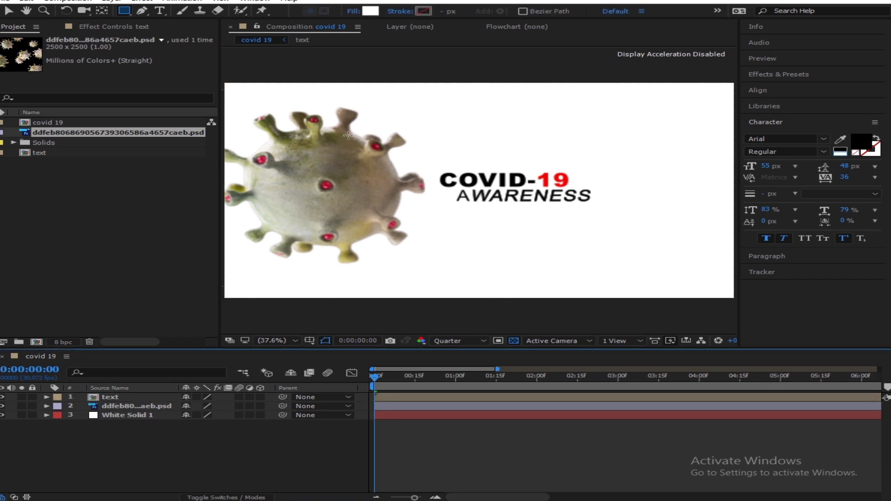
mouse_move(328, 105)
left_mouse_down()
mouse_move(319, 289)
mouse_move(583, 255)
mouse_move(628, 267)
left_mouse_up()
left_click(8, 11)
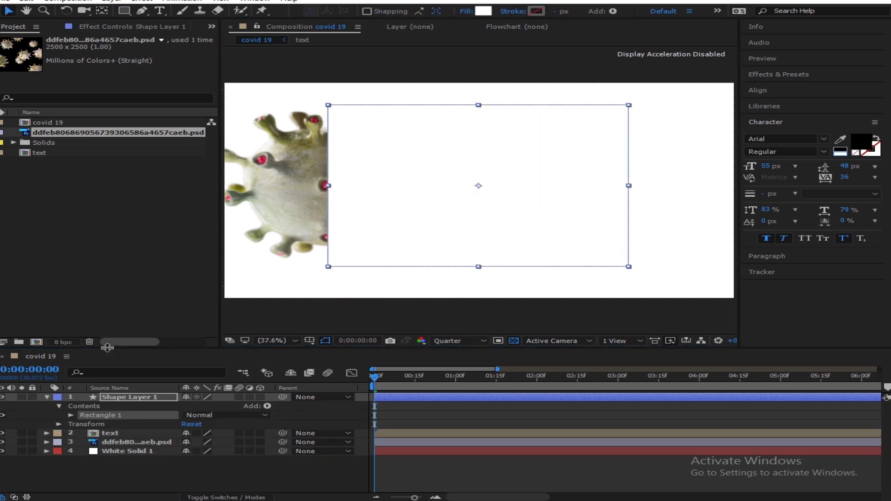
left_click(25, 403)
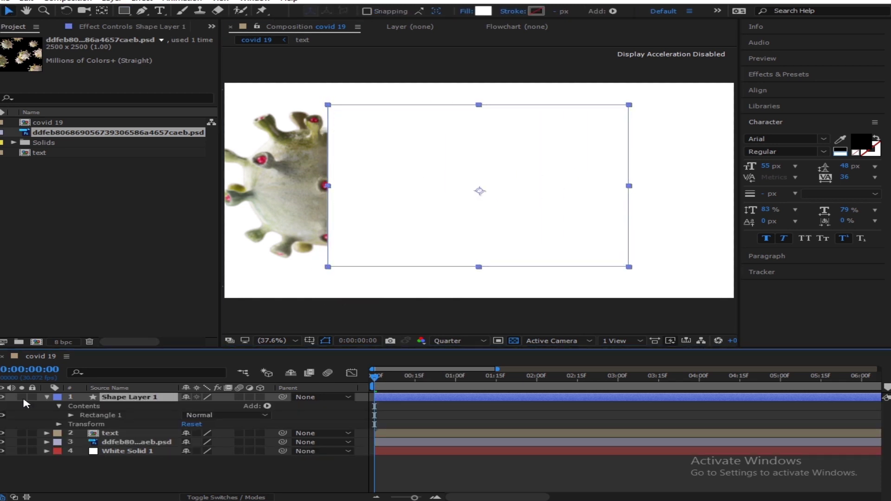
left_click(47, 397)
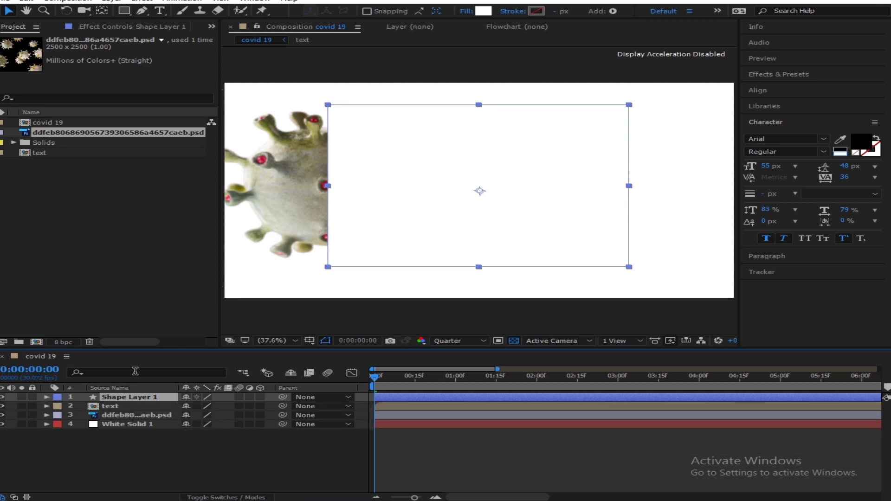
left_click(2, 397)
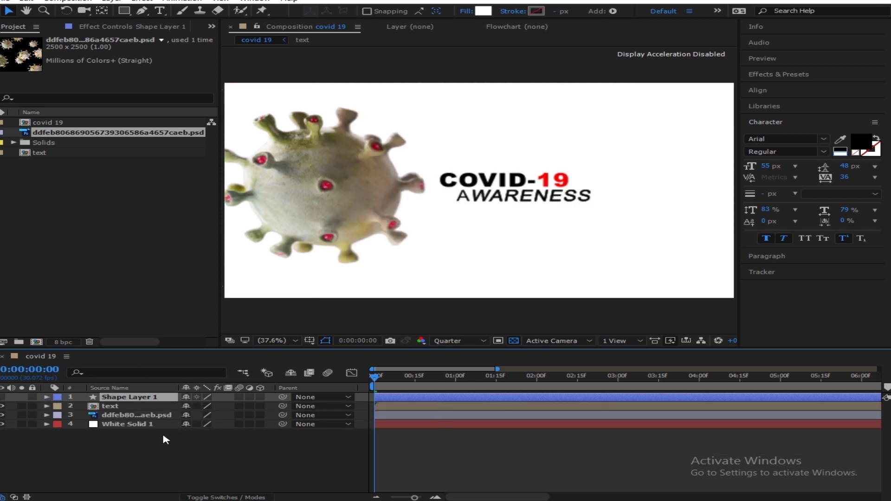
Step: Inside the text precomp, keyframe both text lines' centred Position at 0:00:01:09
double_click(108, 407)
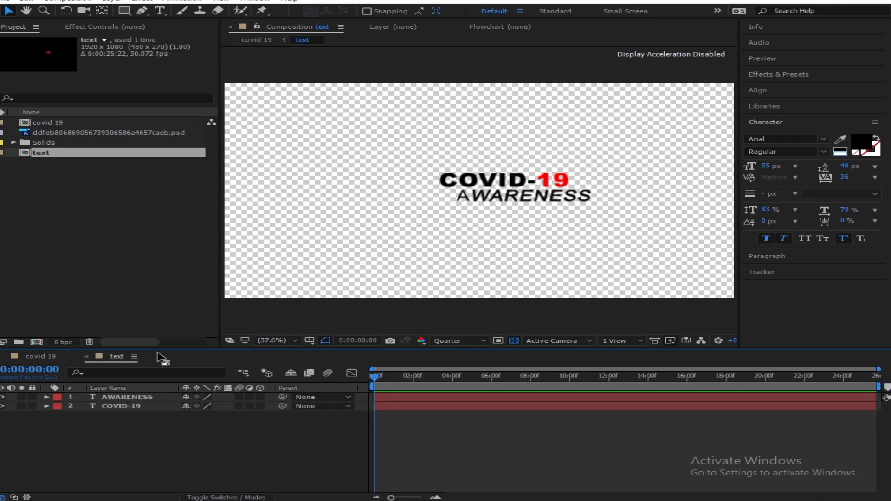
left_click_drag(155, 444, 151, 365)
key("p")
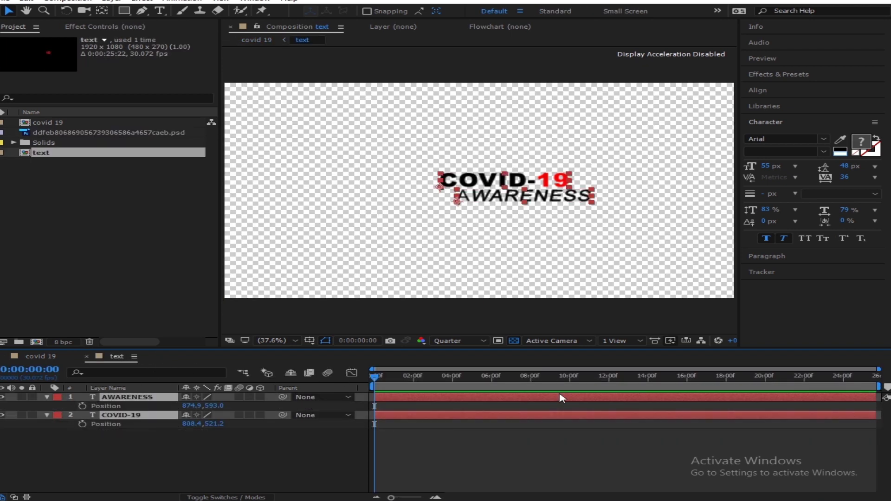
left_click_drag(879, 369, 527, 379)
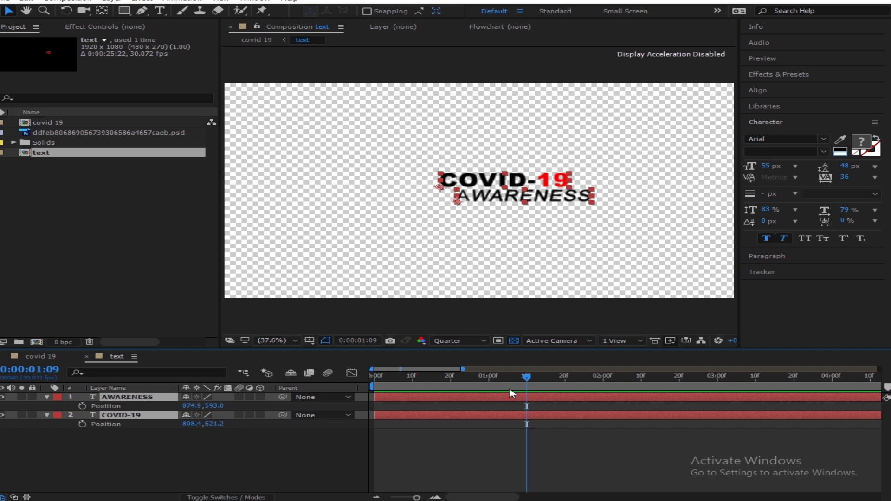
left_click(82, 405)
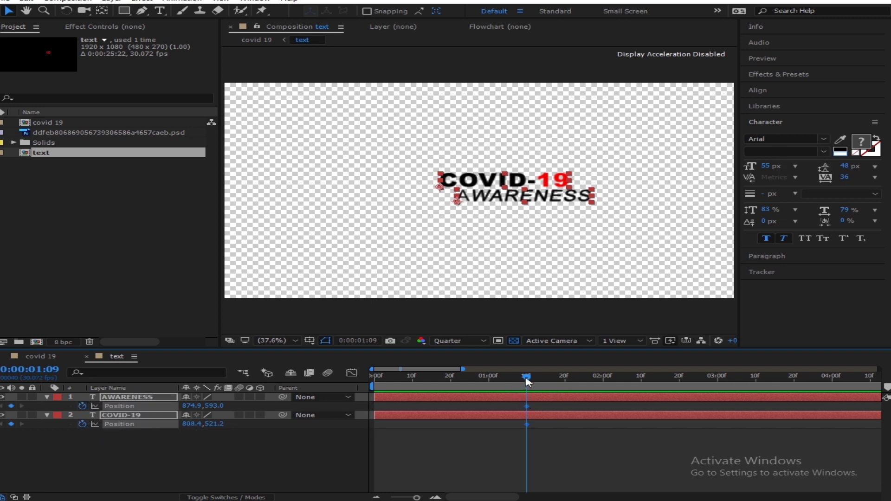
Step: Move both lines off to the left at 0:00 and preview the slide-in
left_click_drag(527, 382, 250, 380)
left_click_drag(530, 196, 342, 207)
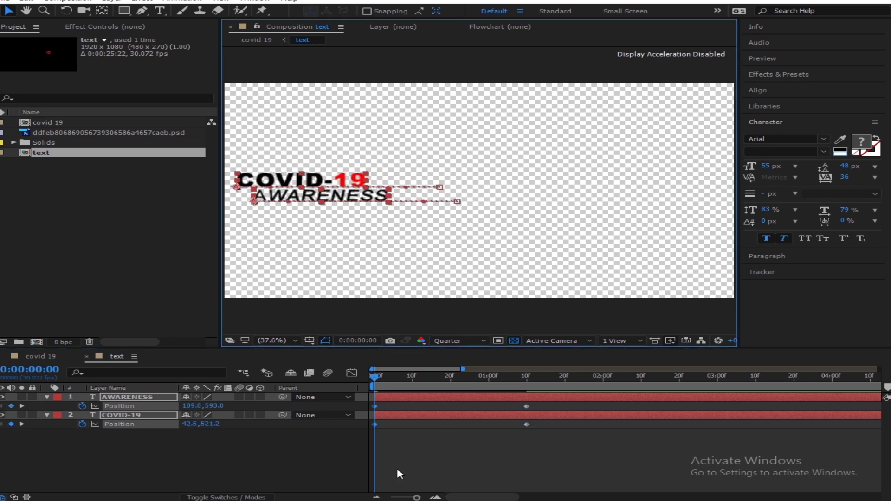
left_click(286, 464)
key("space")
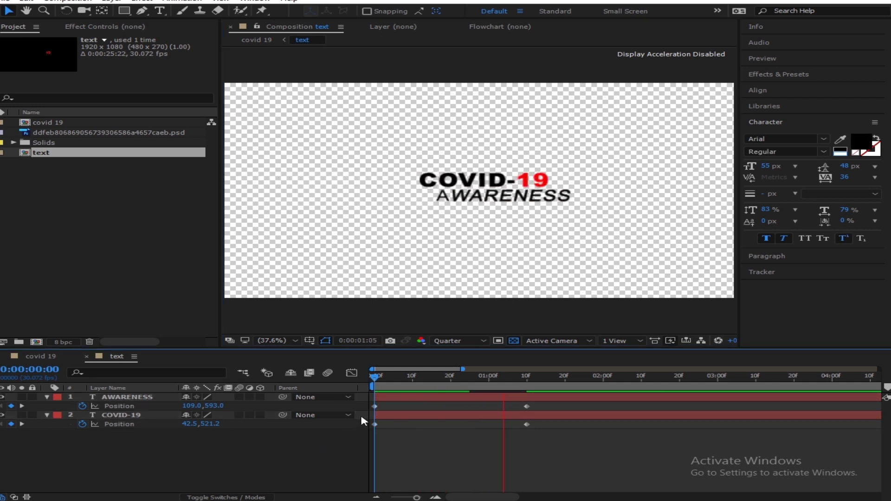
key("space")
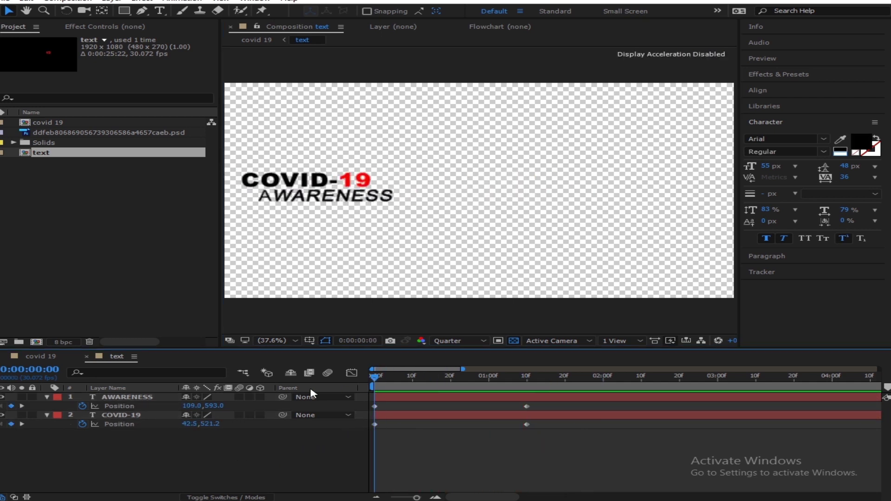
key("space")
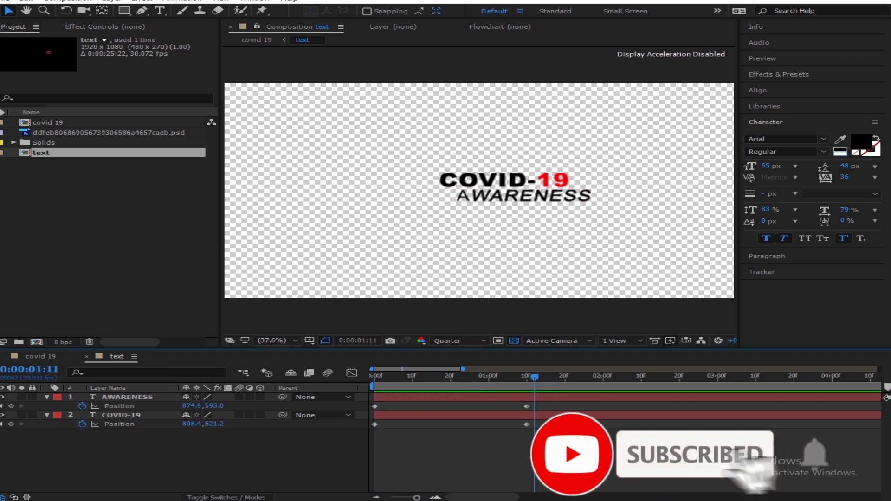
Step: Apply Easy Ease to all four Position keyframes and stretch the ease into the end keyframe
left_click_drag(571, 478, 370, 402)
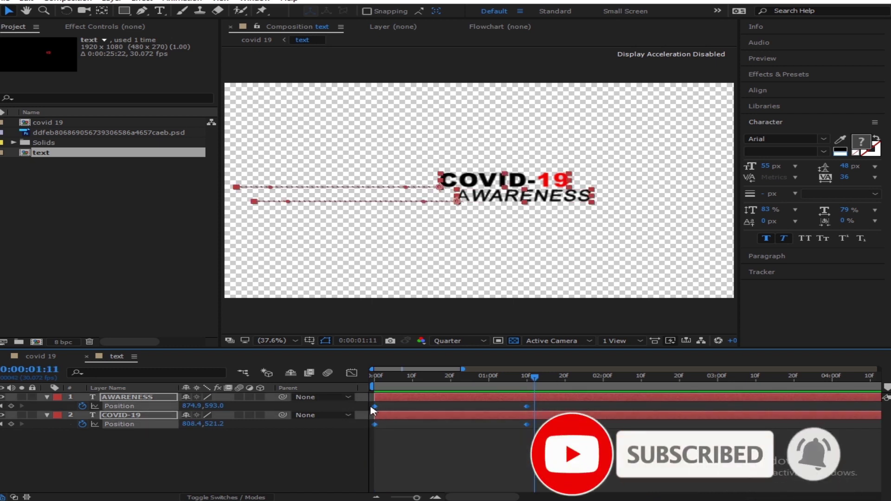
right_click(374, 406)
mouse_move(510, 398)
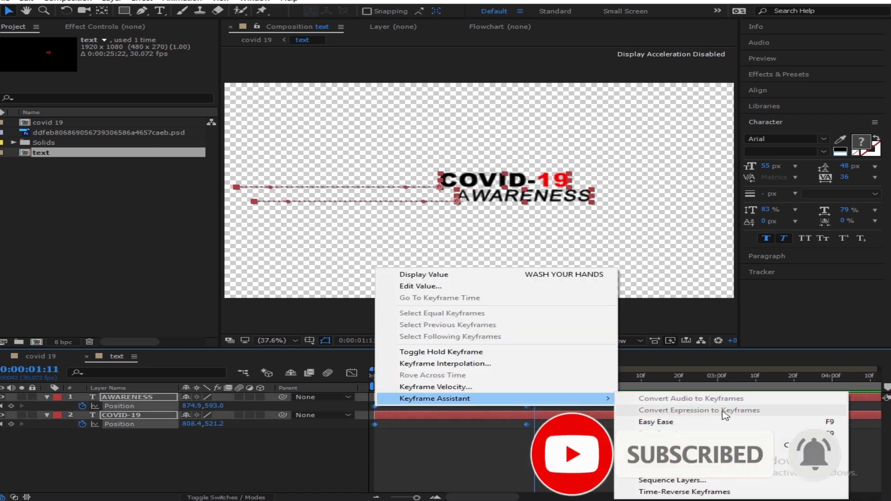
left_click(719, 420)
left_click(352, 375)
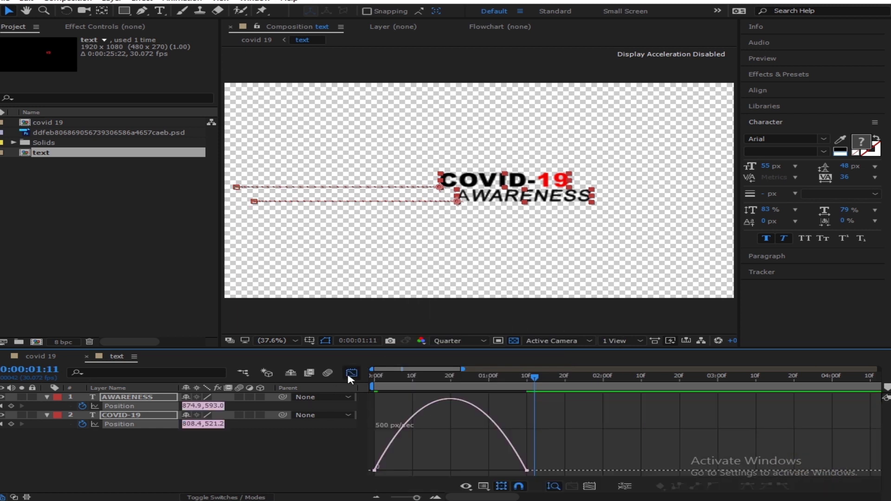
left_click_drag(617, 477, 369, 394)
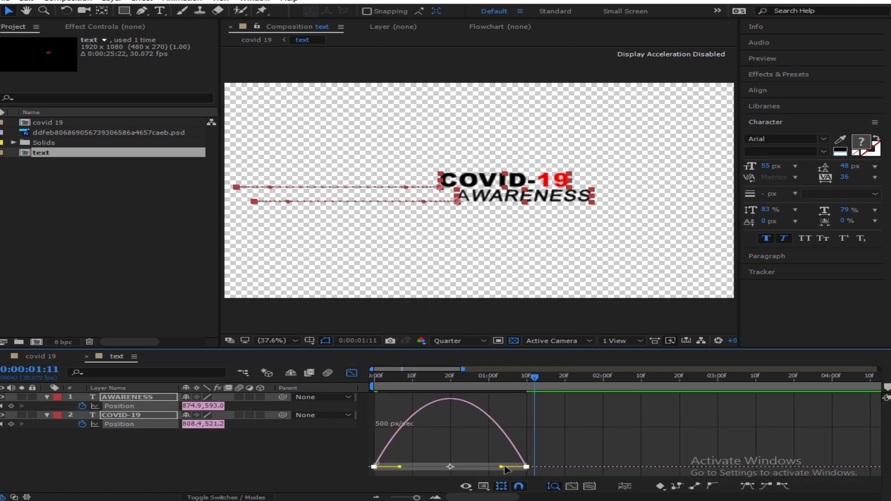
left_click_drag(505, 467, 414, 467)
left_click(351, 373)
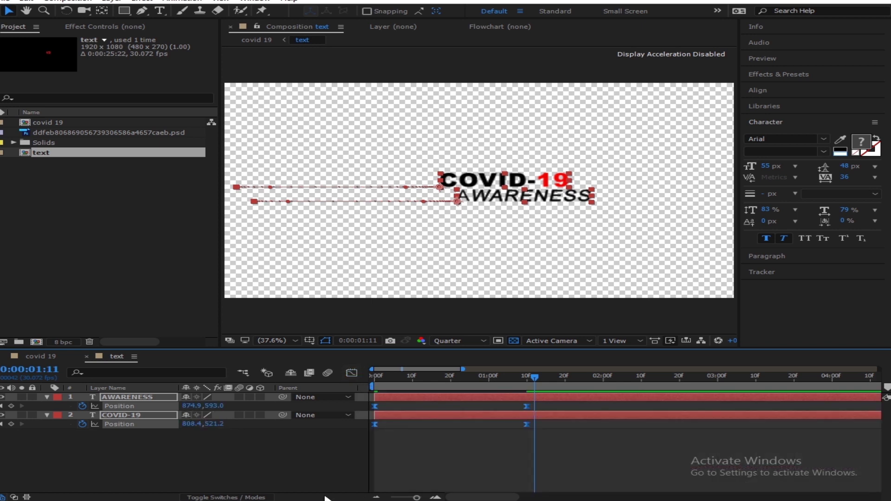
Step: Preview from the start, then move the ending Position keyframes later to slow the slide
left_click(306, 459)
key("Home")
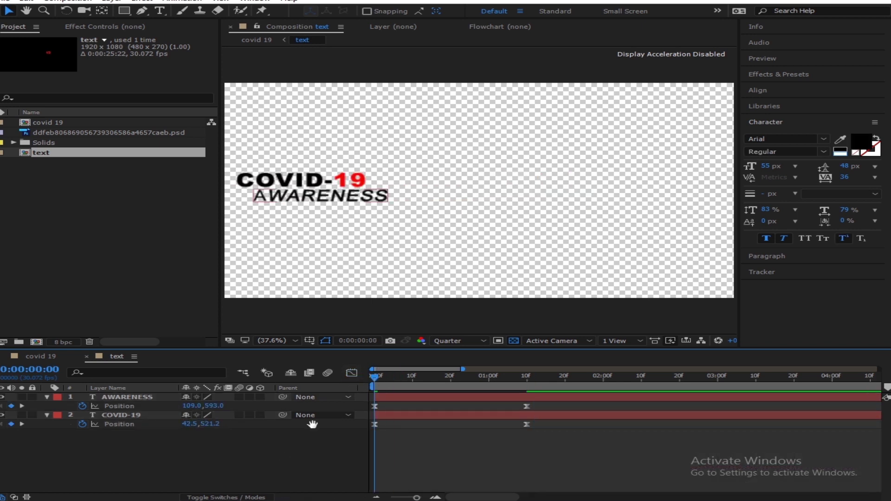
key("space")
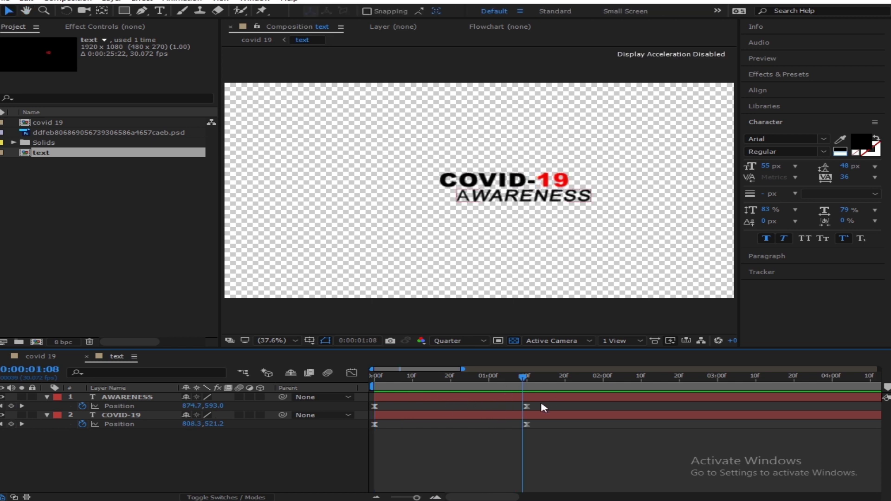
left_click_drag(519, 403, 572, 407)
left_click_drag(562, 375, 372, 375)
key("space")
Step: Lengthen the ease out of the start keyframes in the speed graph and preview the result
left_click_drag(610, 411, 367, 439)
left_click(352, 373)
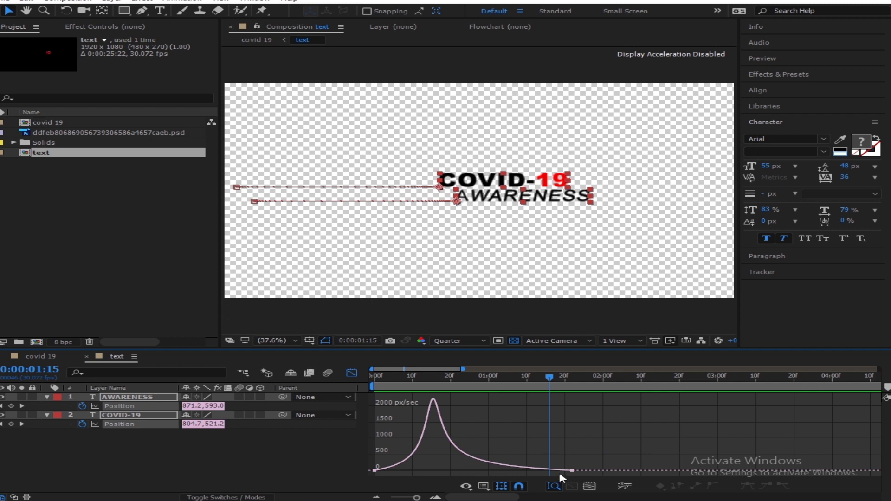
left_click(572, 470)
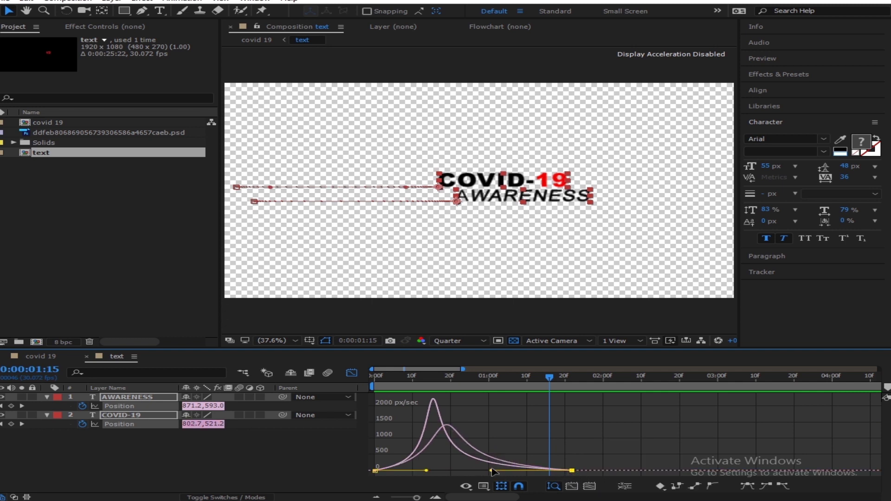
left_click(473, 470)
left_click_drag(606, 473, 286, 465)
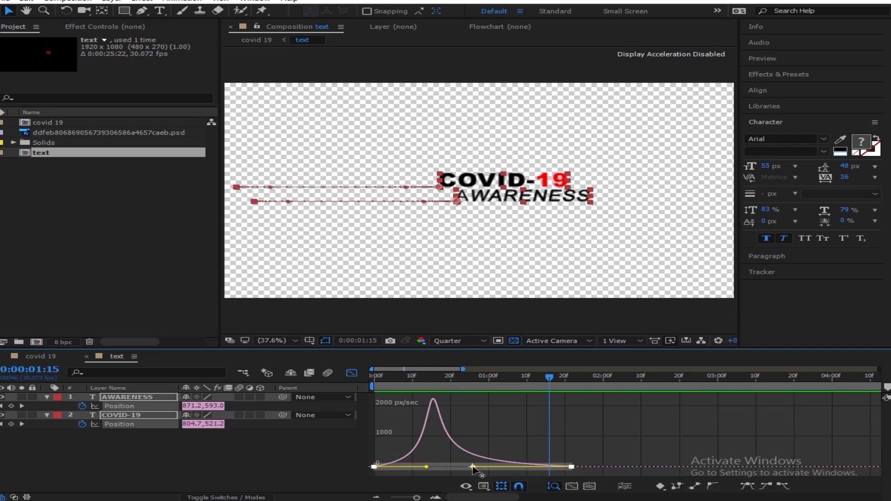
left_click_drag(474, 470, 484, 466)
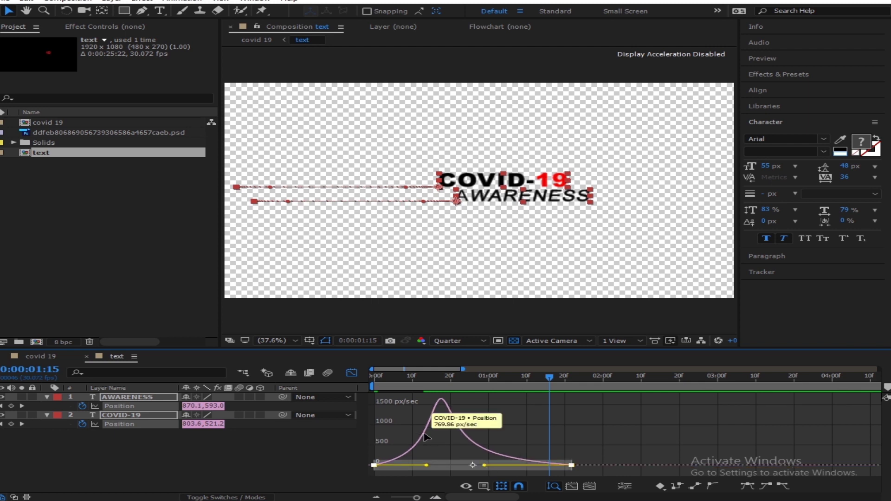
left_click(350, 375)
left_click_drag(424, 378, 361, 386)
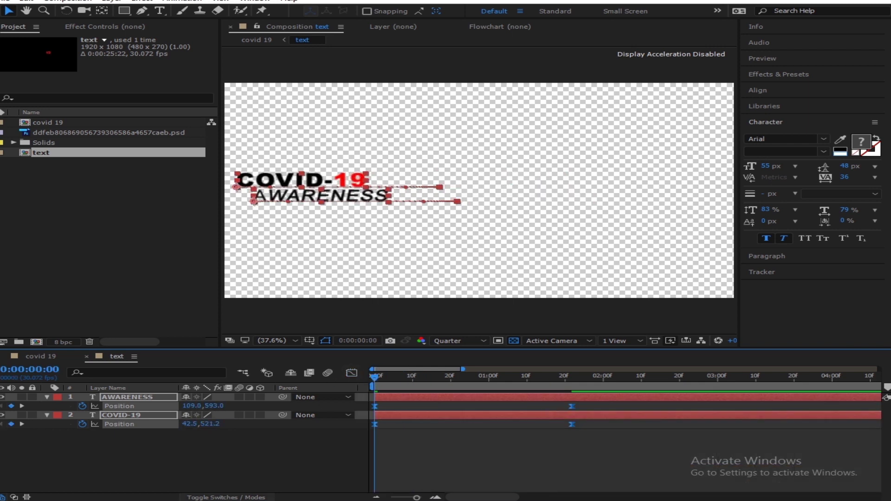
left_click(248, 456)
key("space")
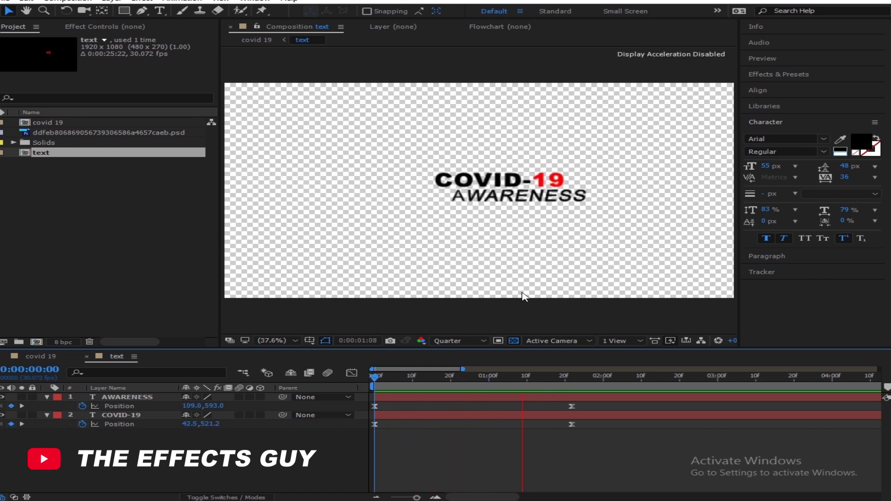
key("space")
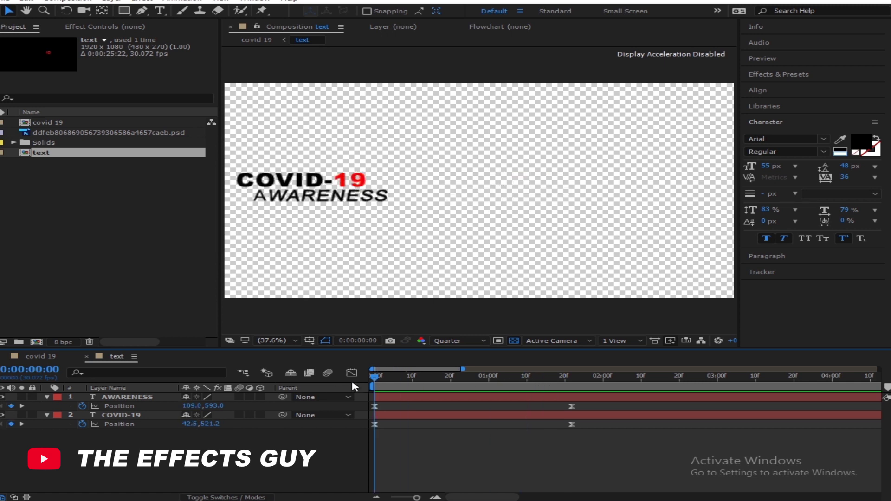
Step: In covid 19, move the text precomp and Shape Layer 1 below the virus image and show the Modes columns
left_click(40, 356)
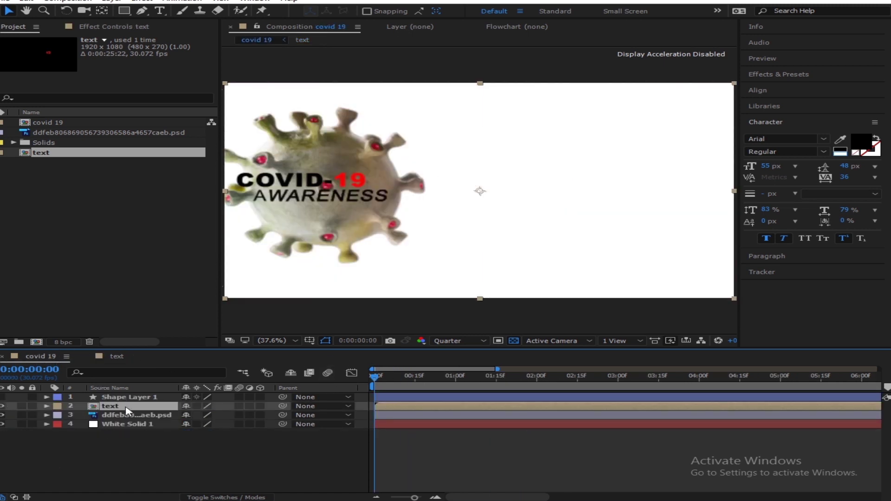
left_click_drag(128, 411, 129, 426)
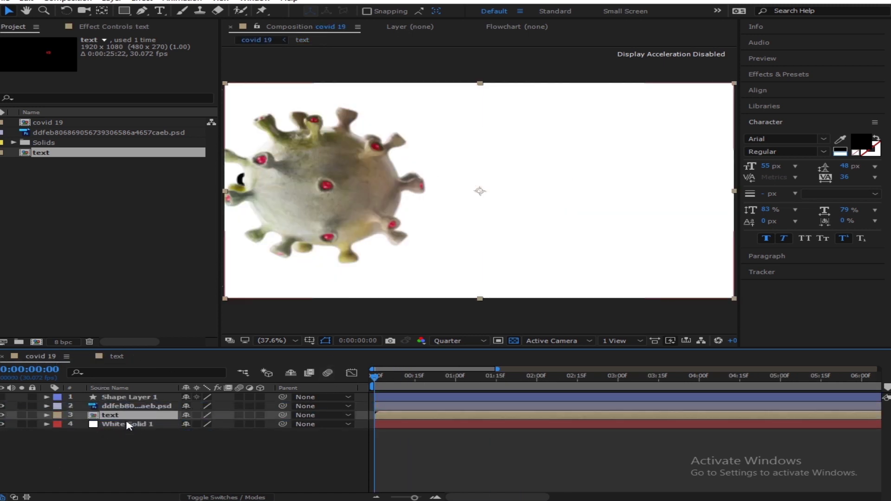
key("ctrl+Up")
key("ctrl+Up")
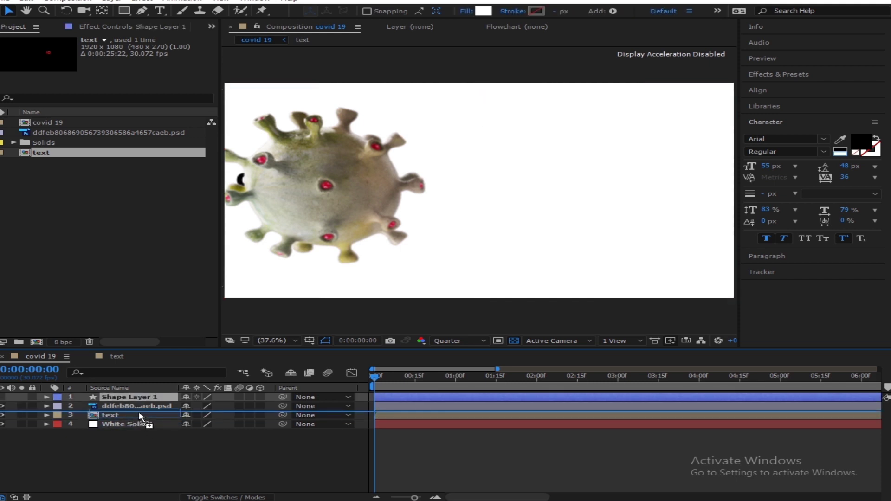
key("ctrl+bracketleft")
left_click(2, 407)
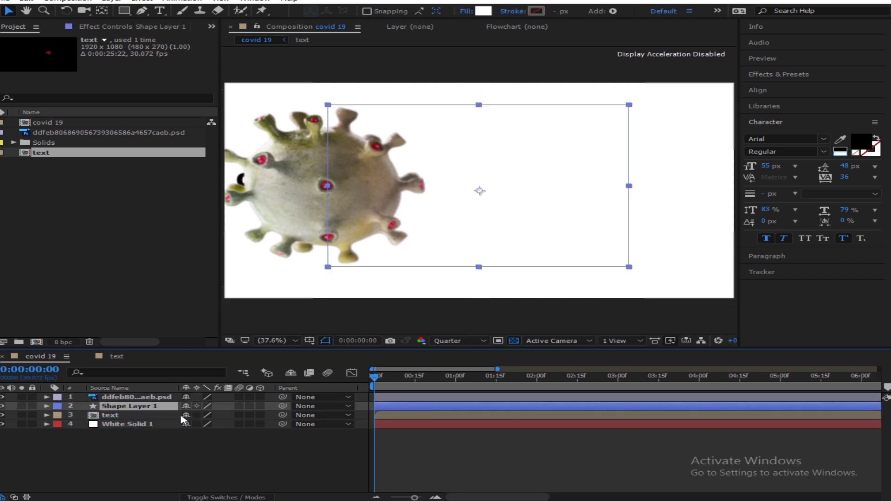
left_click(223, 497)
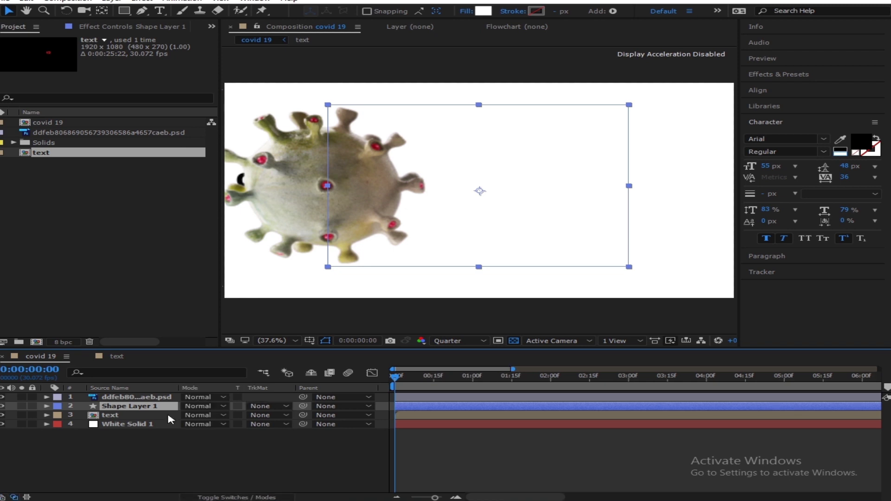
Step: Position the rectangle just right of the virus at frame 21 and set it as the text's Alpha Matte
left_click(120, 417)
left_click(284, 415)
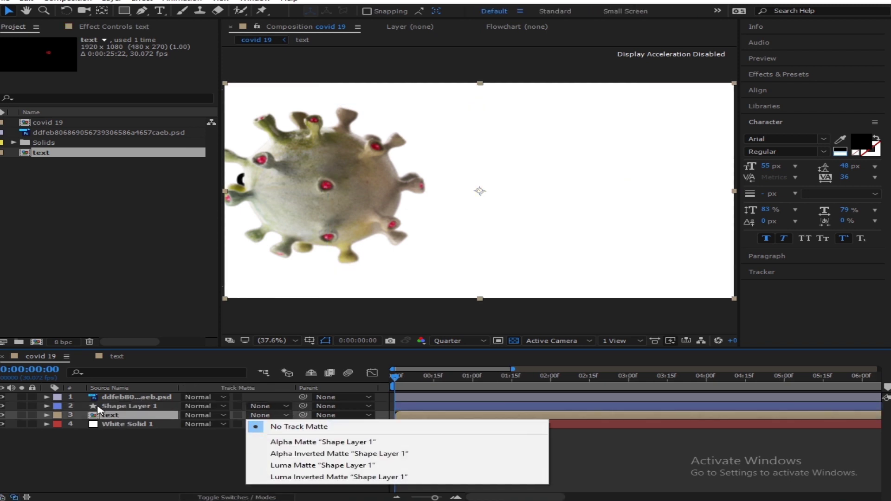
left_click(133, 416)
left_click(123, 406)
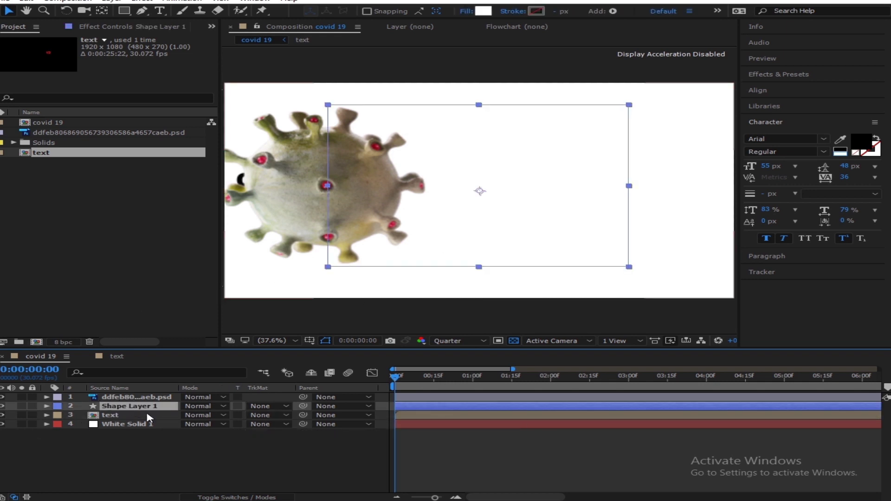
mouse_move(456, 238)
left_mouse_down()
mouse_move(531, 237)
mouse_move(459, 236)
left_mouse_up()
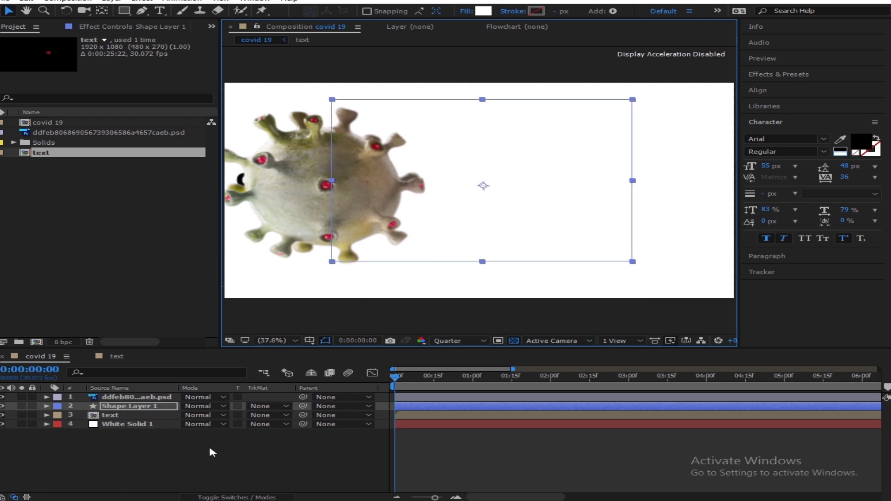
left_click(139, 433)
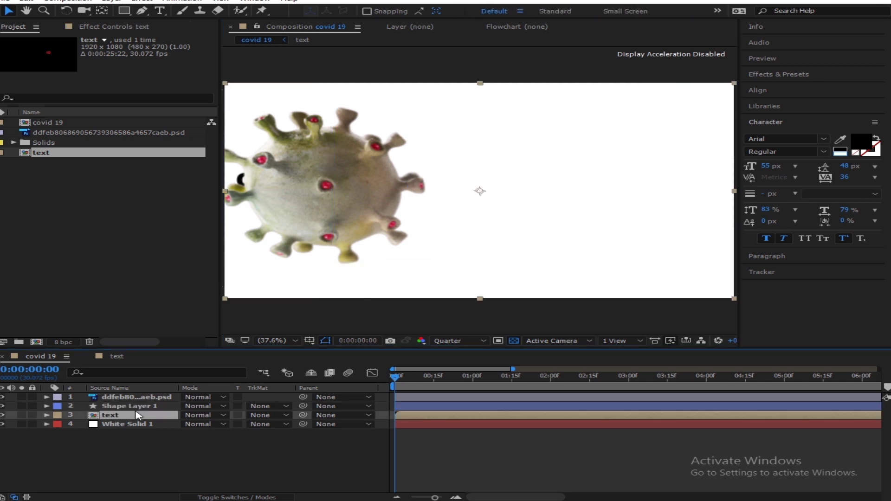
left_click(135, 406)
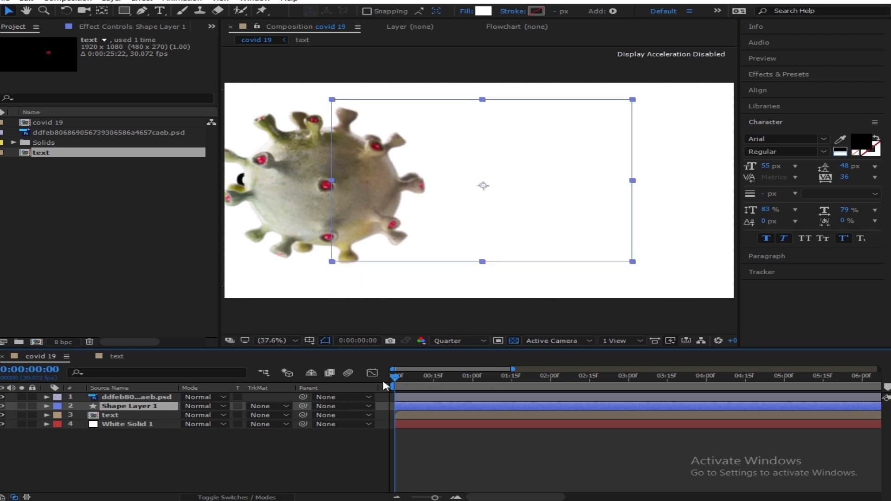
left_click_drag(394, 382, 452, 380)
mouse_move(520, 262)
left_mouse_down()
mouse_move(690, 261)
mouse_move(532, 261)
left_mouse_up()
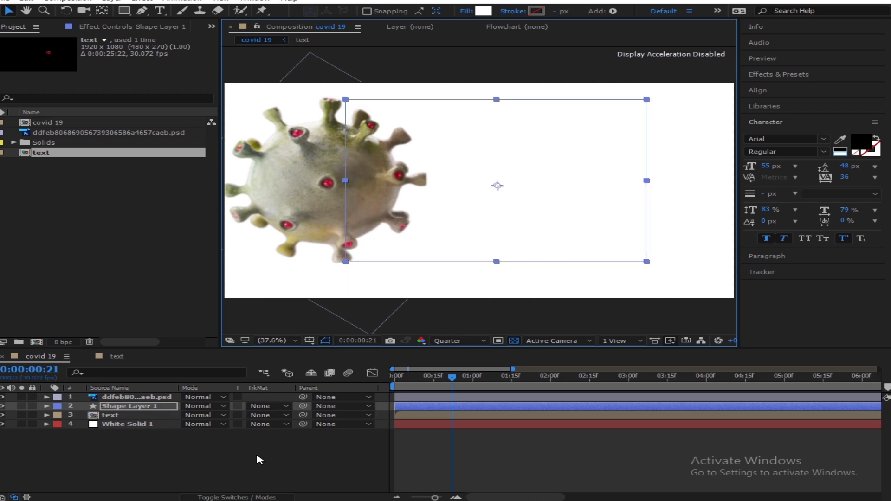
left_click(284, 416)
left_click(294, 442)
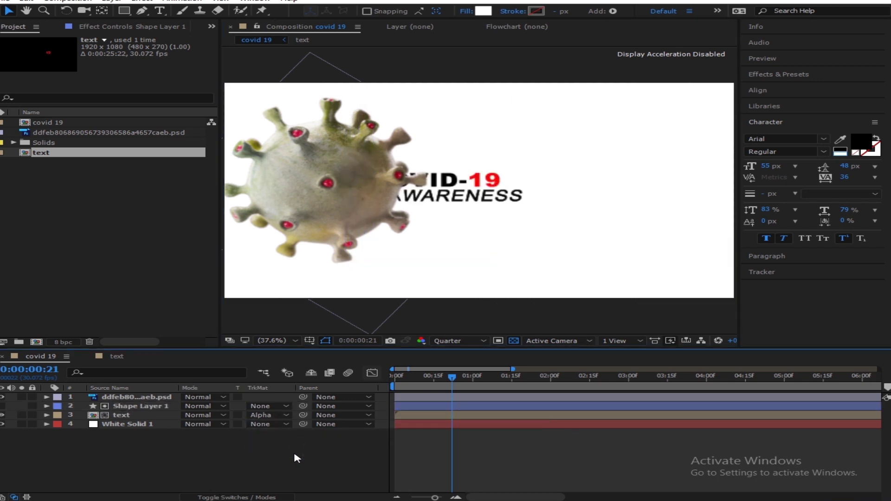
left_click_drag(455, 381, 368, 382)
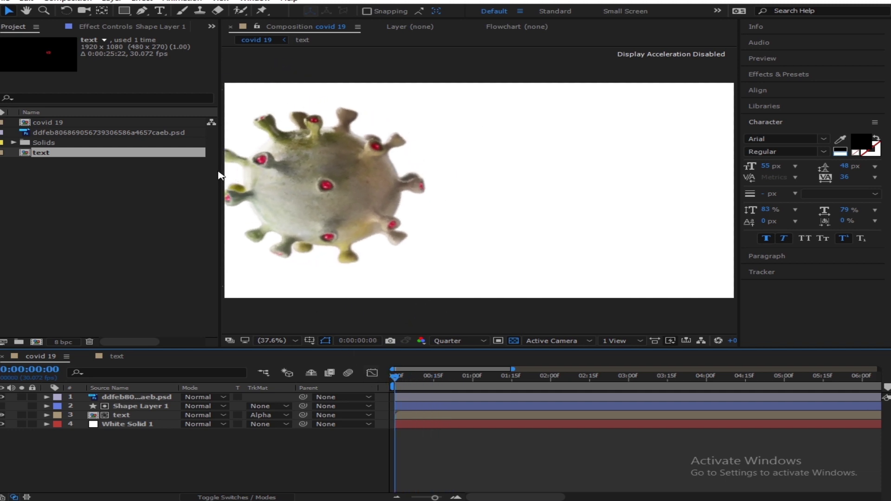
mouse_move(393, 381)
left_mouse_down()
mouse_move(472, 381)
mouse_move(380, 389)
left_mouse_up()
key("space")
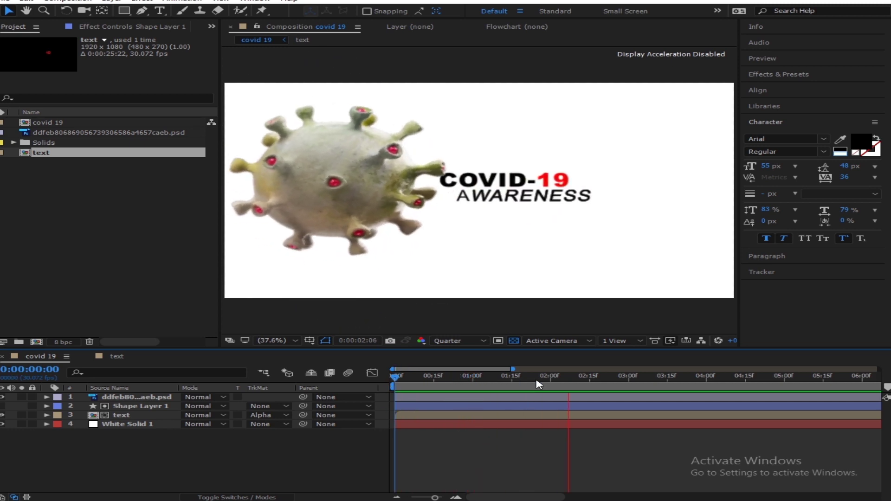
key("space")
key("space")
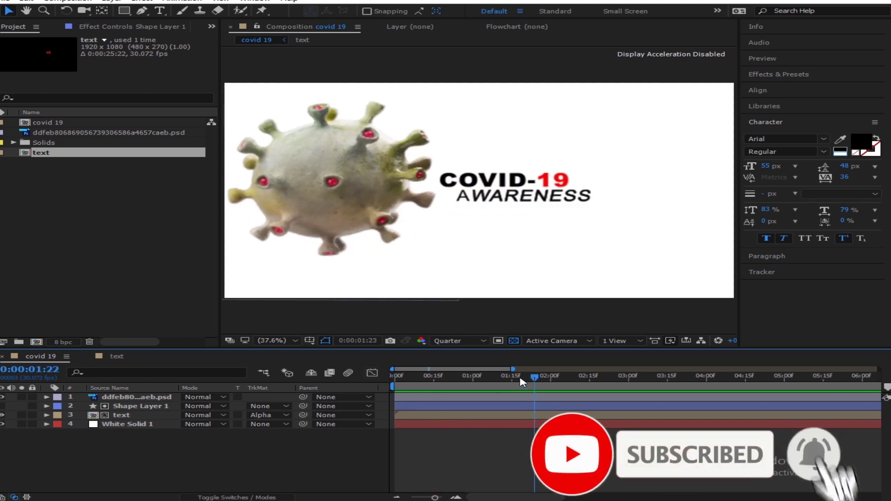
key("space")
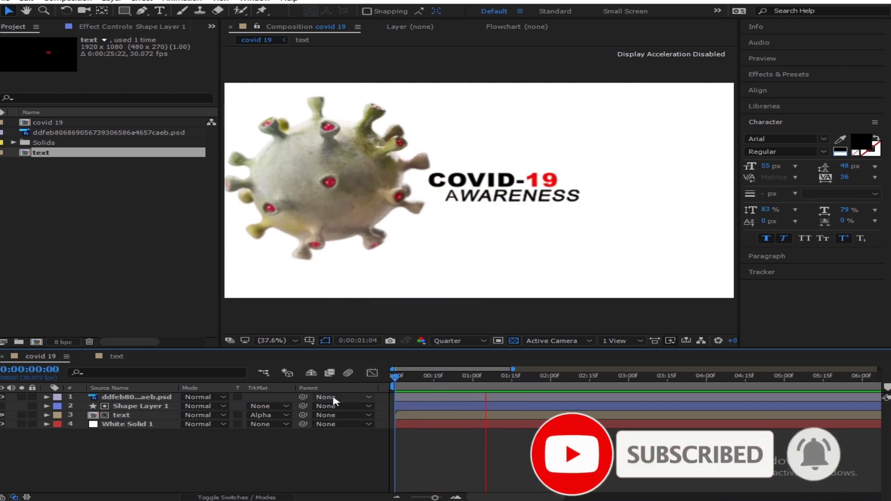
key("space")
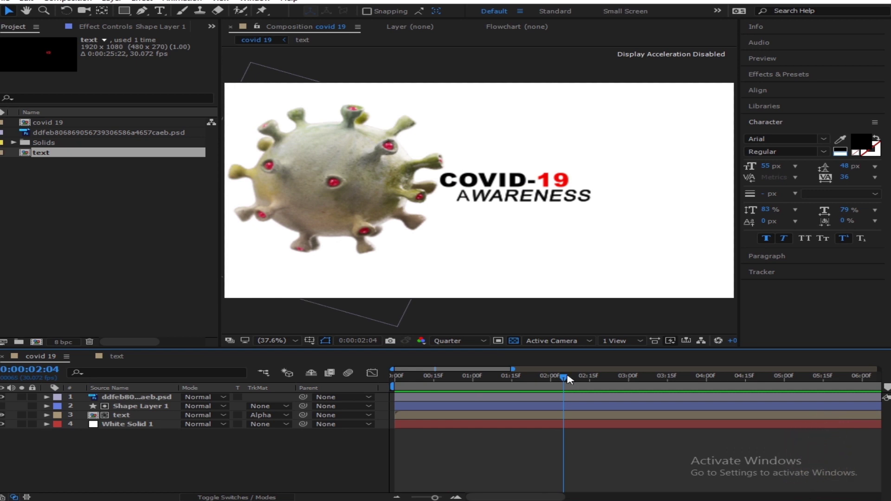
left_click_drag(414, 378, 375, 383)
Step: Duplicate the virus image and place a 41% copy in the top-right corner
left_click(310, 233)
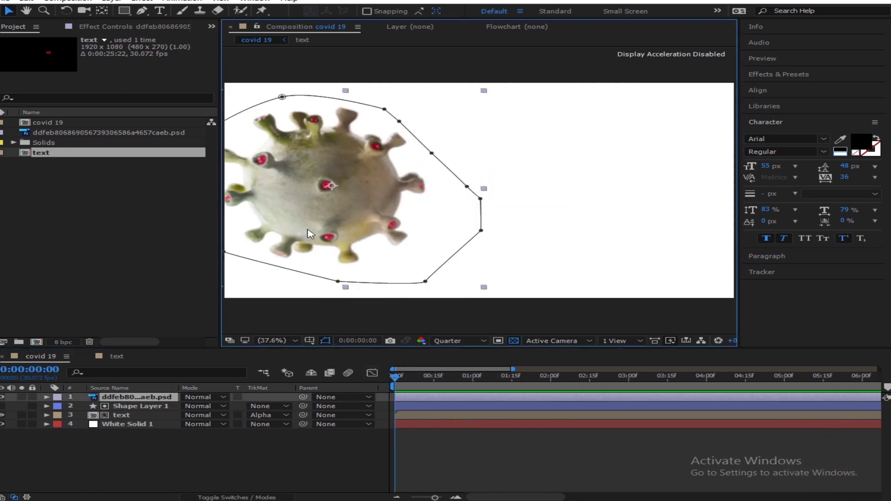
key("ctrl+d")
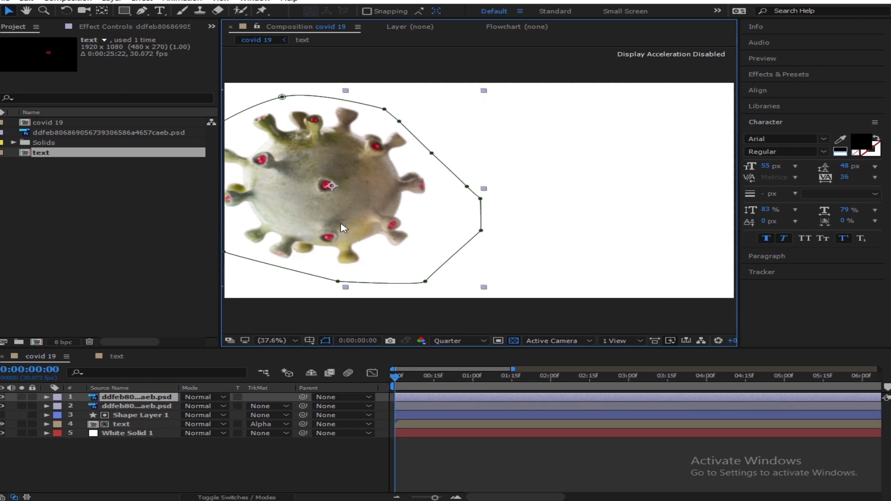
left_click_drag(342, 182, 660, 234)
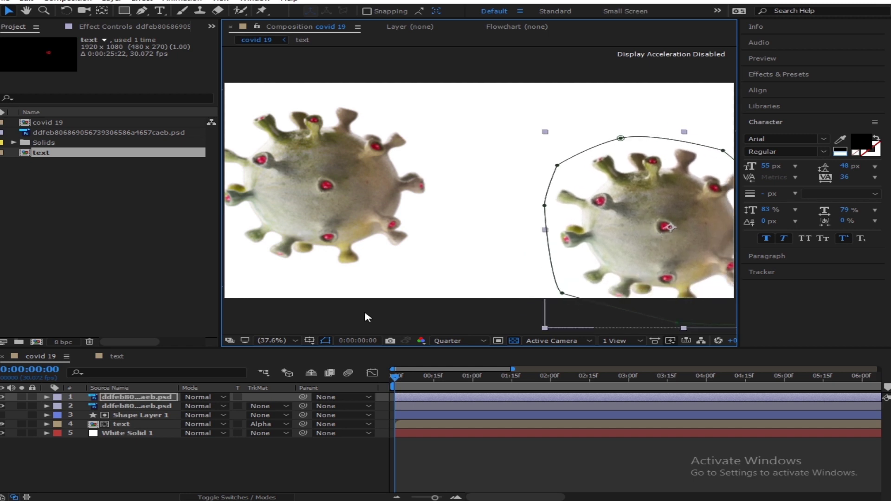
key("s")
left_click_drag(228, 406, 194, 411)
left_click_drag(676, 247, 697, 129)
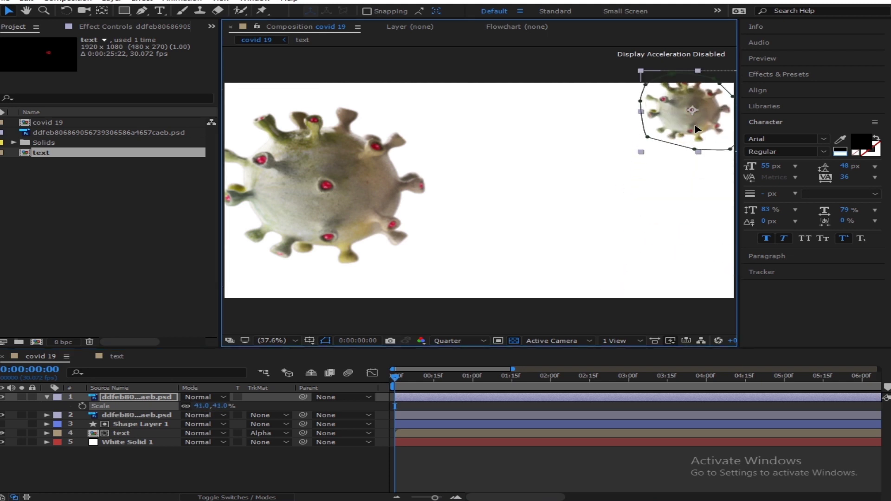
left_click(281, 461)
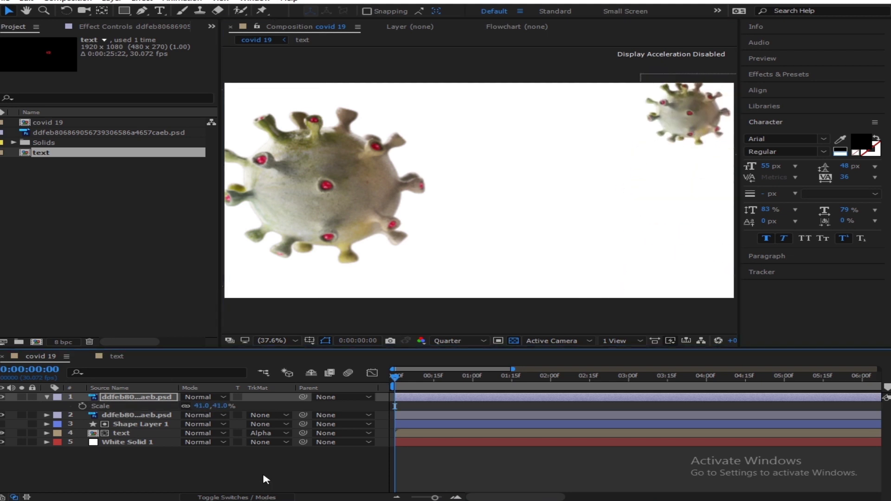
Step: Make two more virus copies, scaling one to 71% and moving it to the bottom-right corner
left_click(160, 406)
key("ctrl+d")
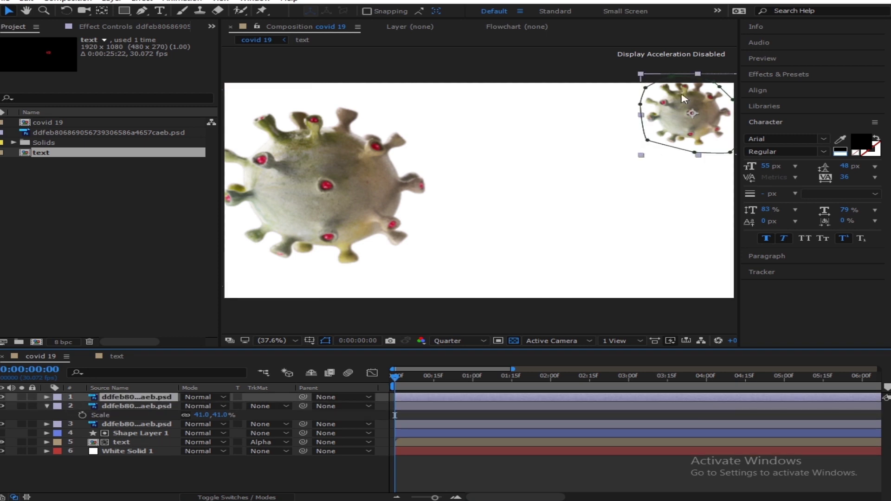
left_click_drag(703, 131, 600, 279)
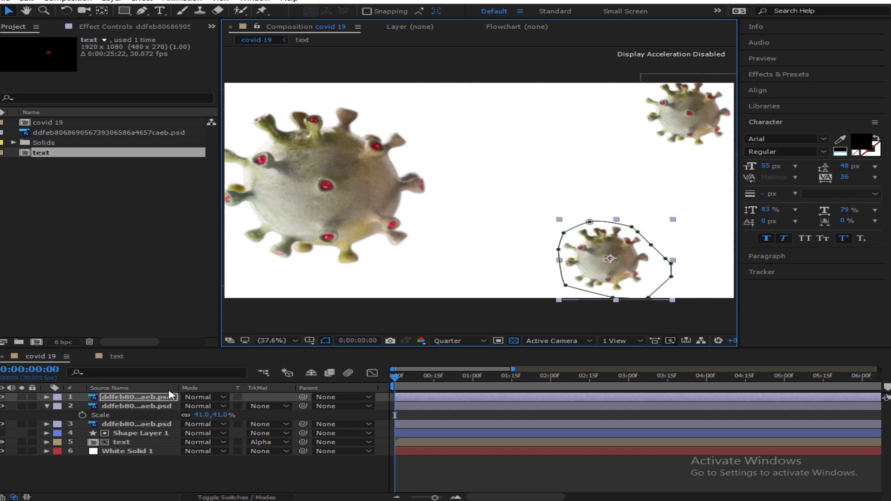
key("ctrl+d")
left_click_drag(608, 255, 417, 66)
key("s")
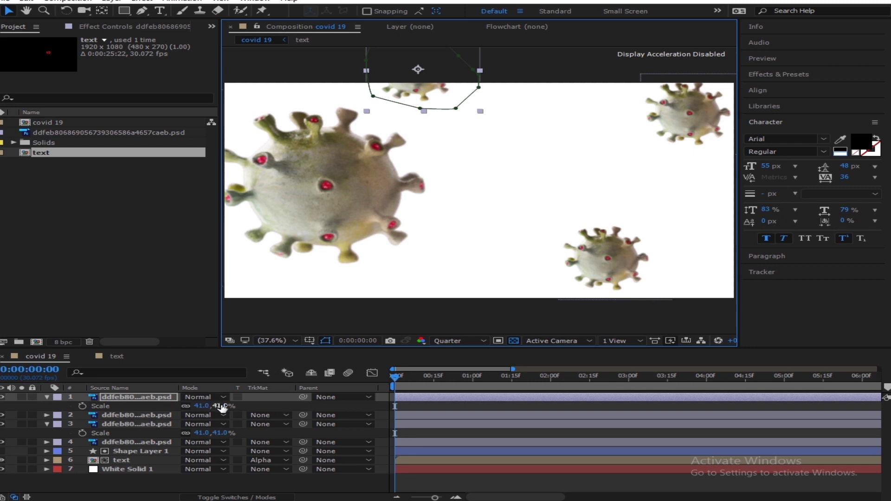
mouse_move(221, 406)
left_mouse_down()
mouse_move(251, 405)
mouse_move(235, 400)
left_mouse_up()
left_click(430, 119)
left_click_drag(431, 119, 731, 357)
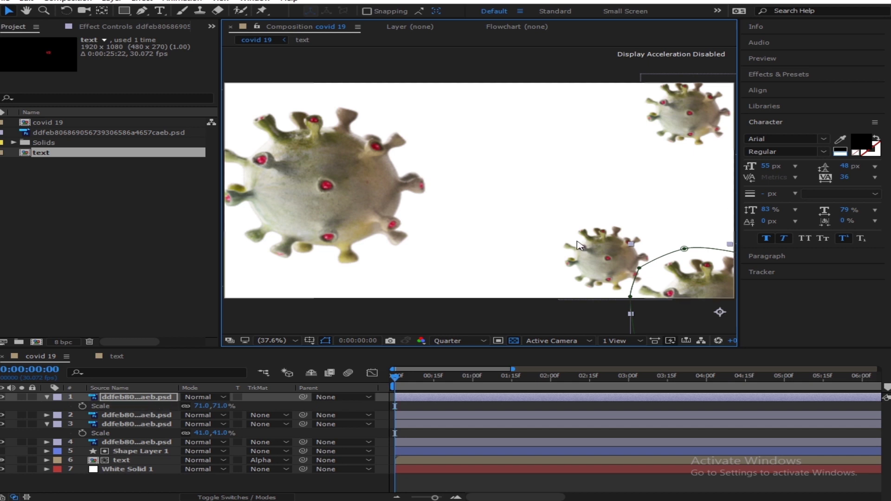
Step: Move the remaining small copy toward the centre, set its scale to 15%, and collapse layers 1–3
left_click(567, 252)
left_click_drag(573, 268, 493, 186)
key("s")
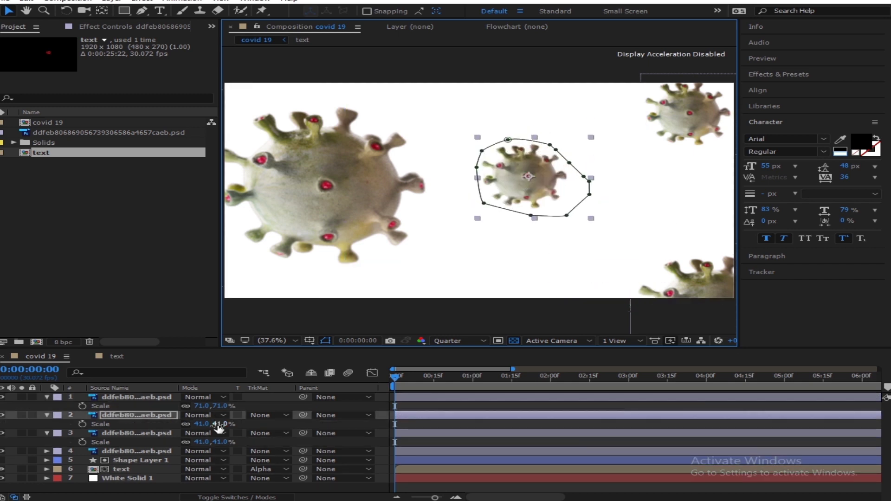
mouse_move(217, 425)
left_mouse_down()
mouse_move(180, 427)
mouse_move(223, 427)
mouse_move(215, 427)
left_mouse_up()
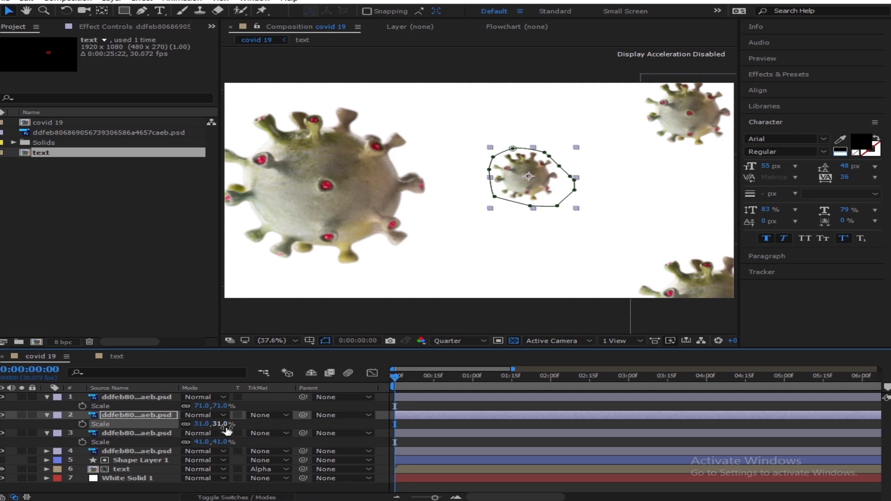
left_click(221, 424)
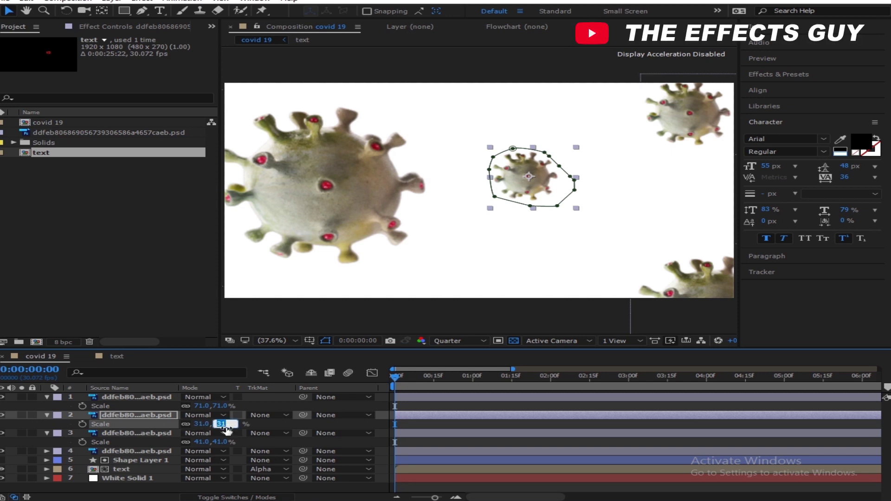
type("15")
left_click(248, 489)
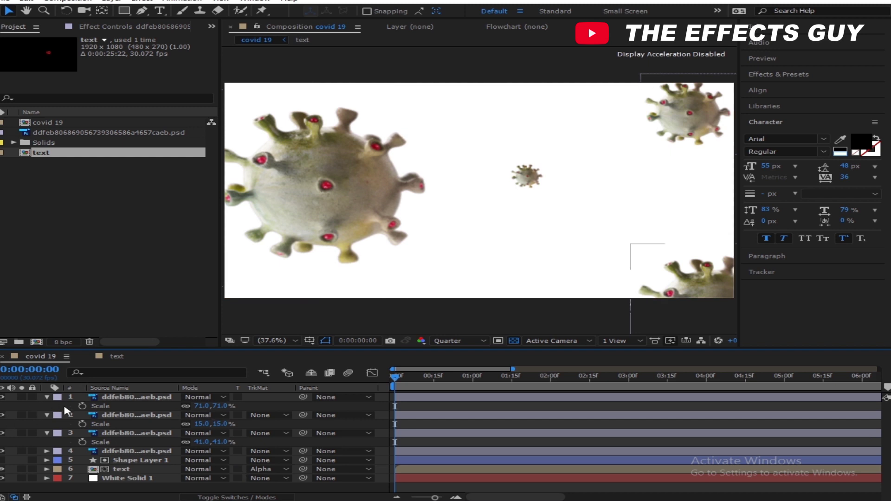
left_click(46, 397)
left_click(47, 406)
left_click(47, 415)
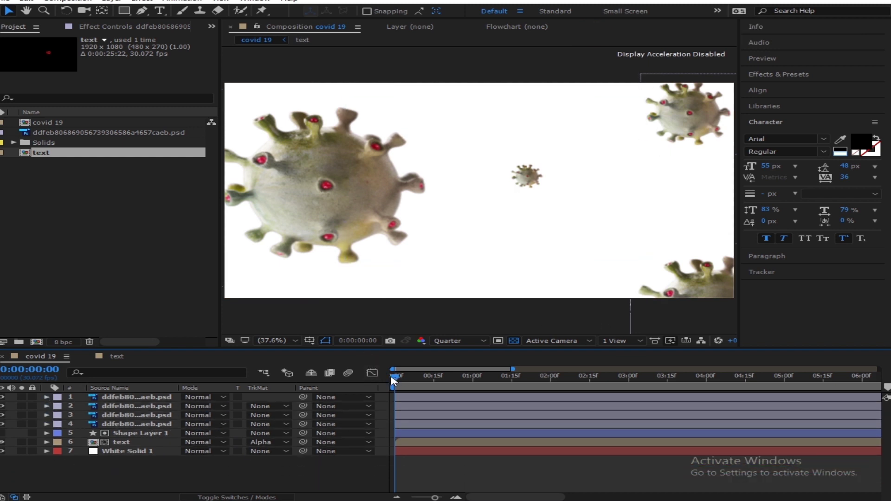
Step: At about 1:14, move the small virus layer below the text layer in the stack
left_click_drag(394, 381, 511, 383)
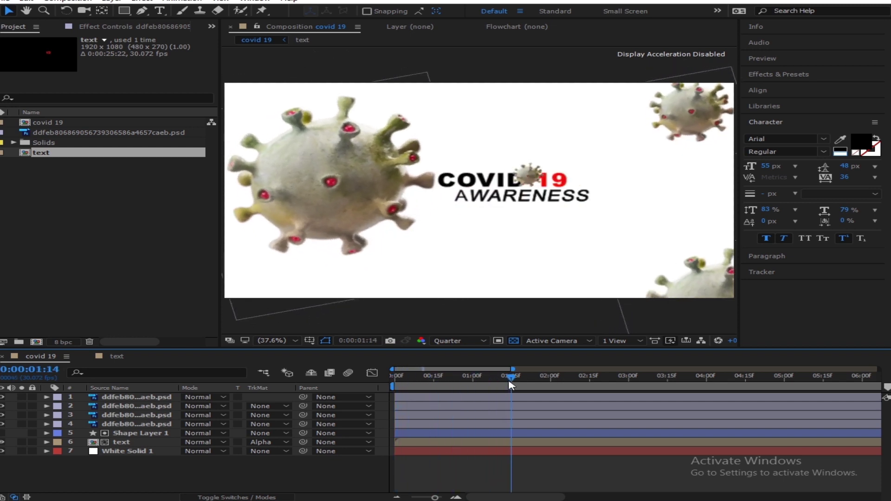
left_click(140, 424)
left_click(154, 415)
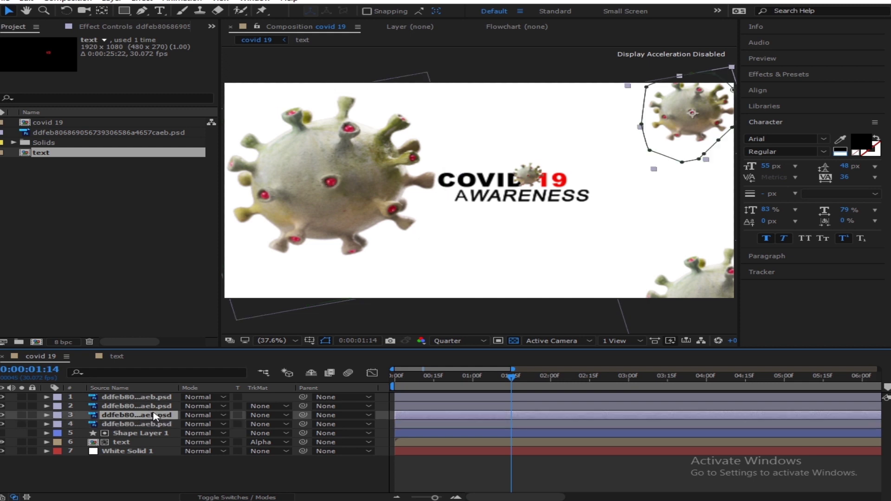
left_click(154, 407)
left_click_drag(144, 409, 141, 451)
left_click(192, 463)
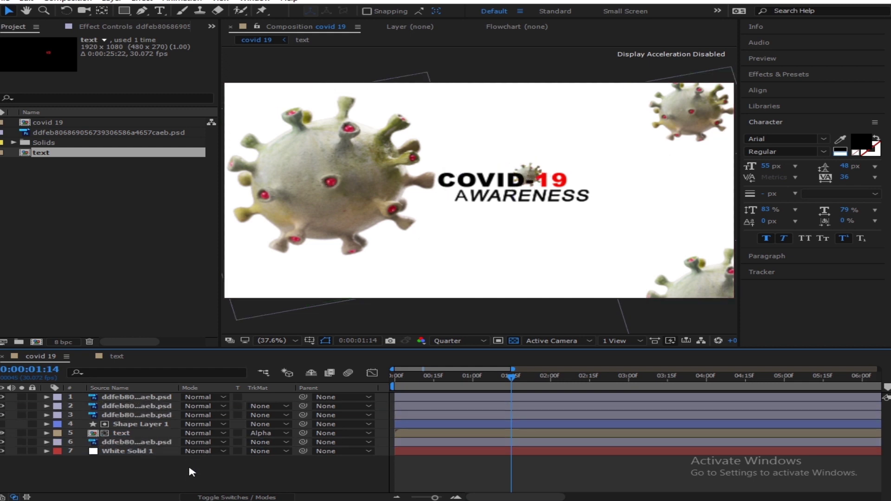
Step: Drag the small virus copy up-left so it sits just above the COVID-19 lettering
left_click(135, 425)
left_click(134, 415)
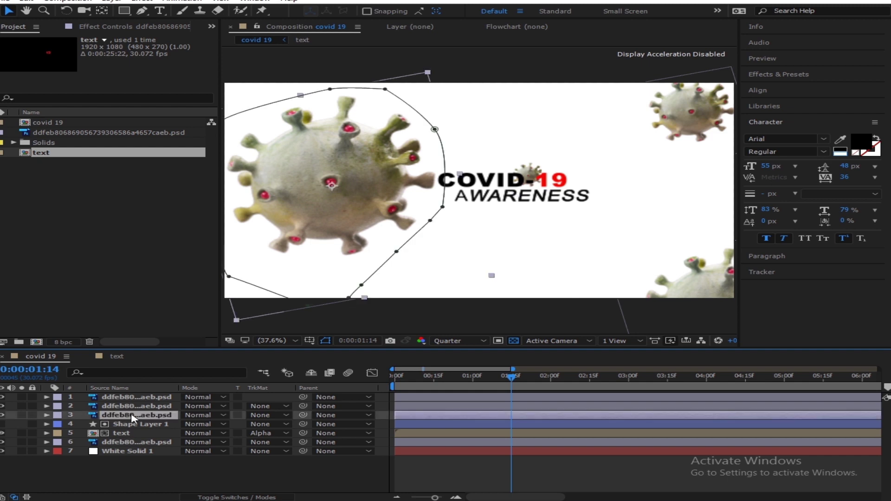
left_click(131, 443)
left_click_drag(531, 171, 512, 148)
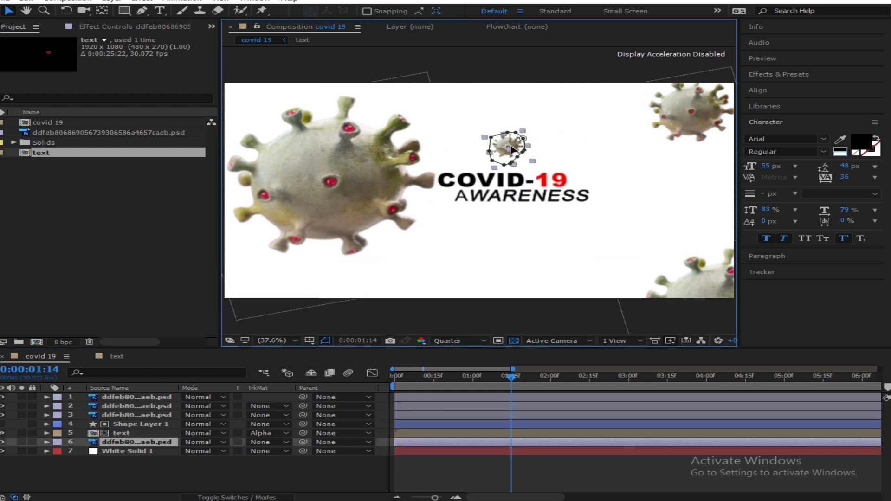
key("Return")
left_click(342, 476)
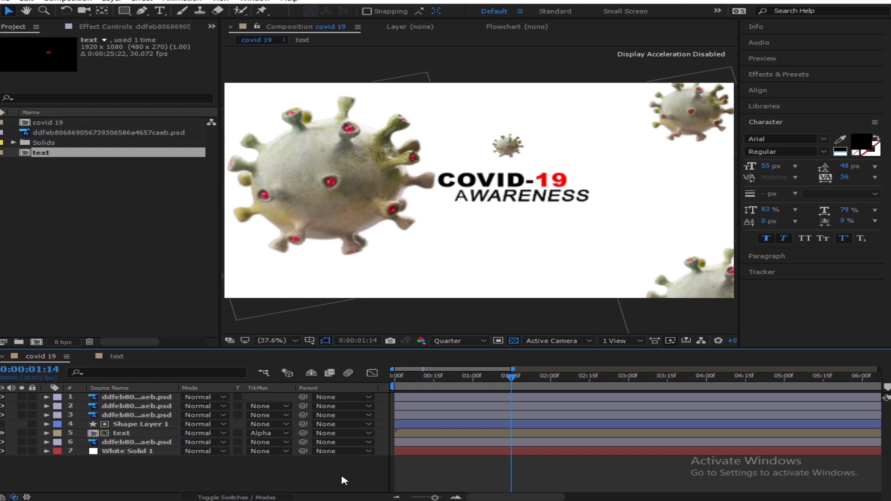
left_click(505, 146)
left_click(294, 479)
key("space")
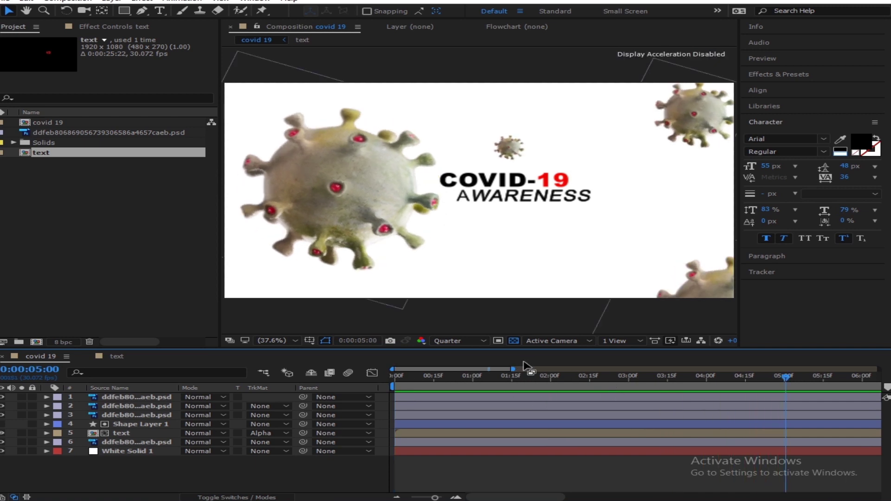
left_click(468, 375)
key("space")
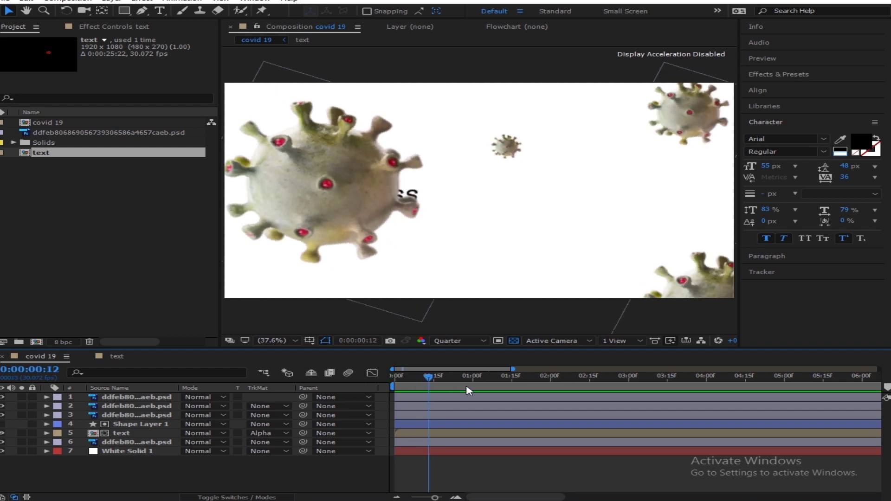
left_click(547, 377)
left_click_drag(539, 389, 446, 389)
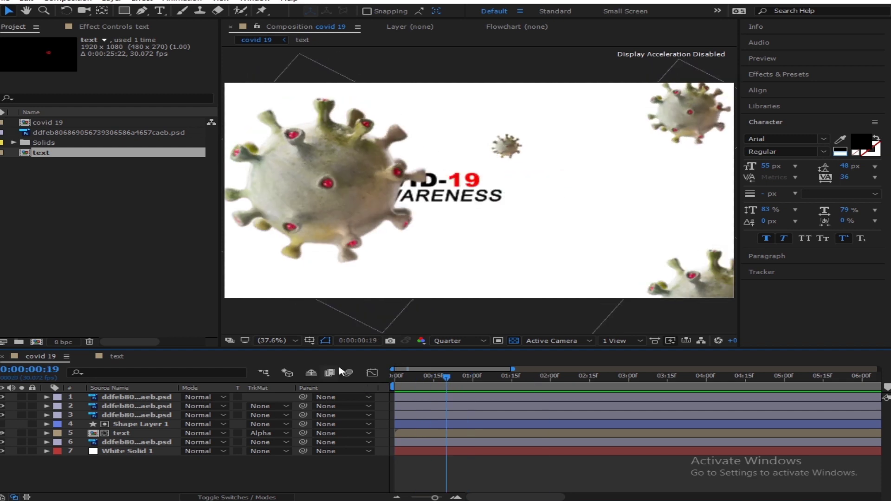
left_click(286, 341)
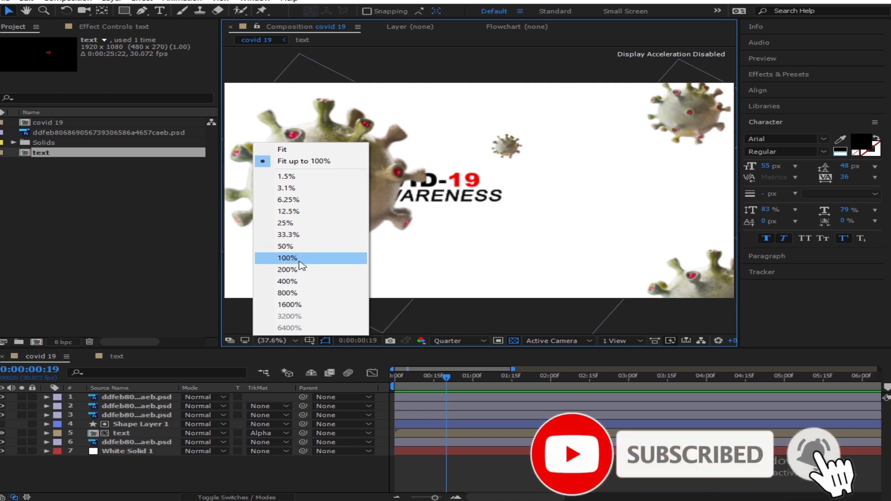
Step: Scale the White Solid 1 background layer up to 286%
left_click(299, 259)
left_click(292, 344)
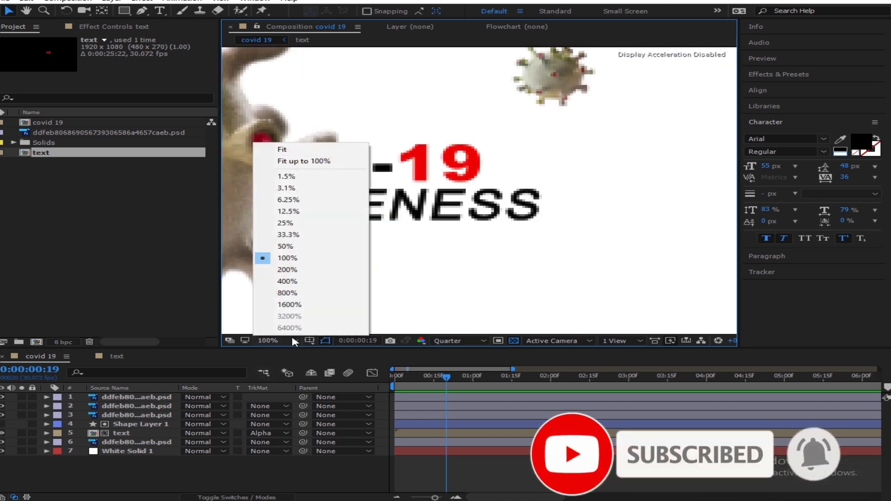
left_click(297, 211)
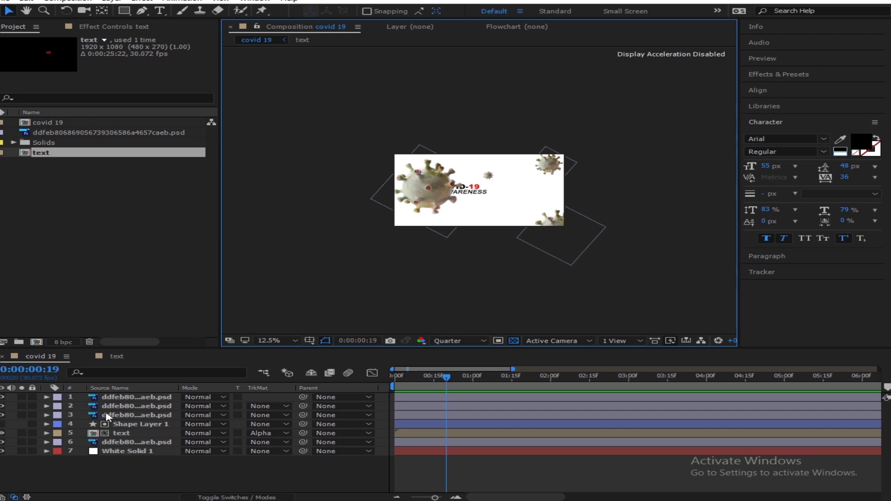
left_click(157, 398)
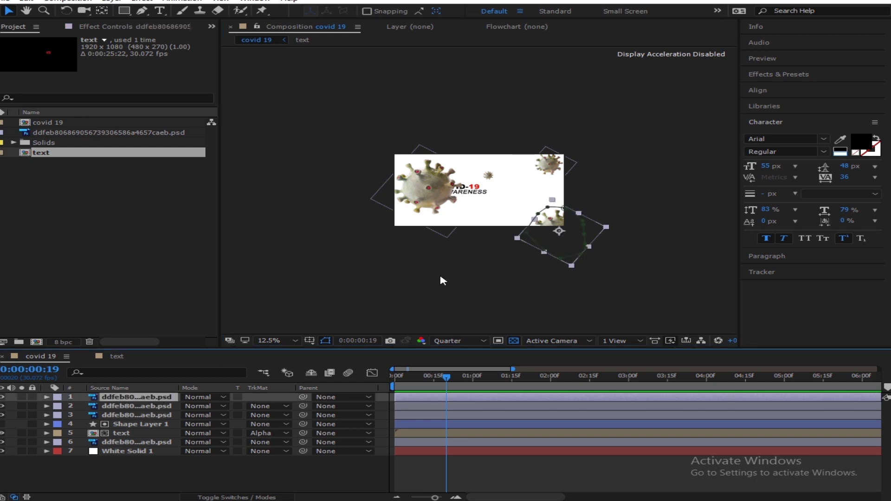
left_click(280, 340)
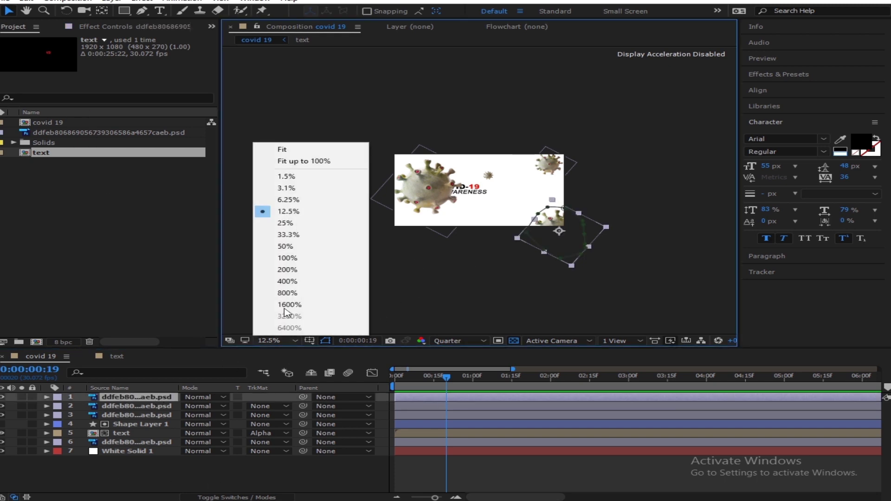
left_click(296, 235)
left_click(149, 451)
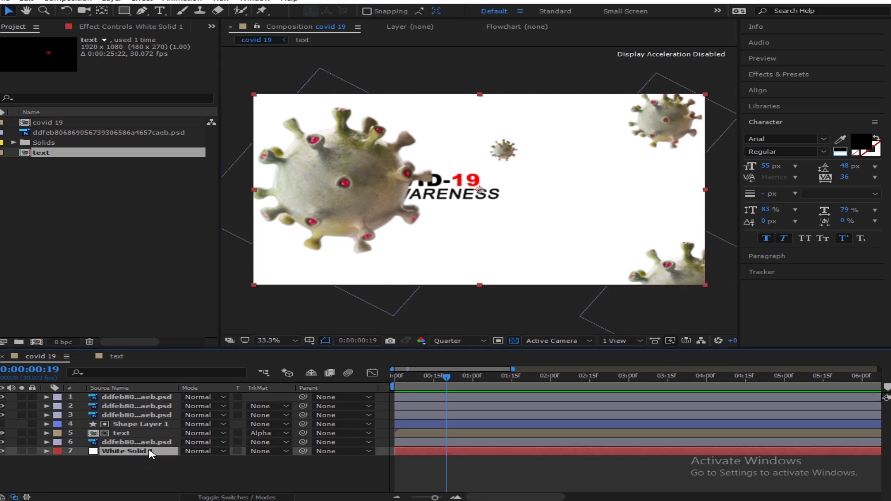
key("s")
left_click_drag(222, 466, 357, 452)
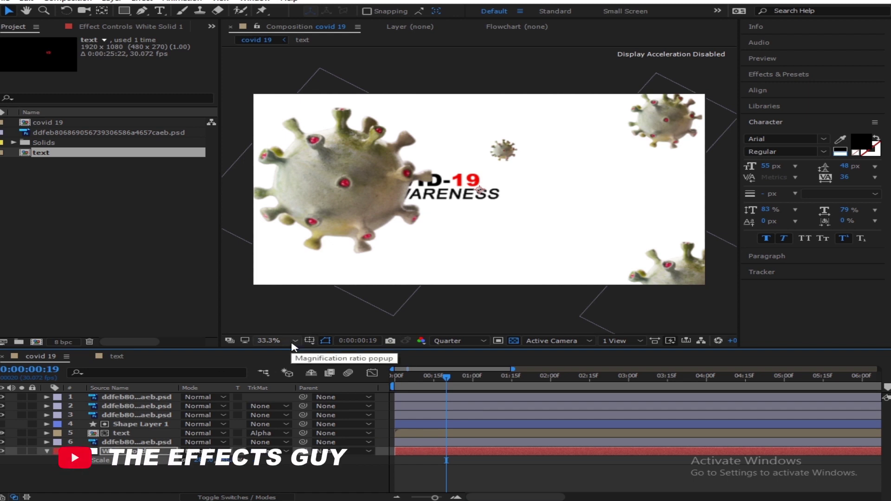
left_click(47, 452)
left_click(176, 467)
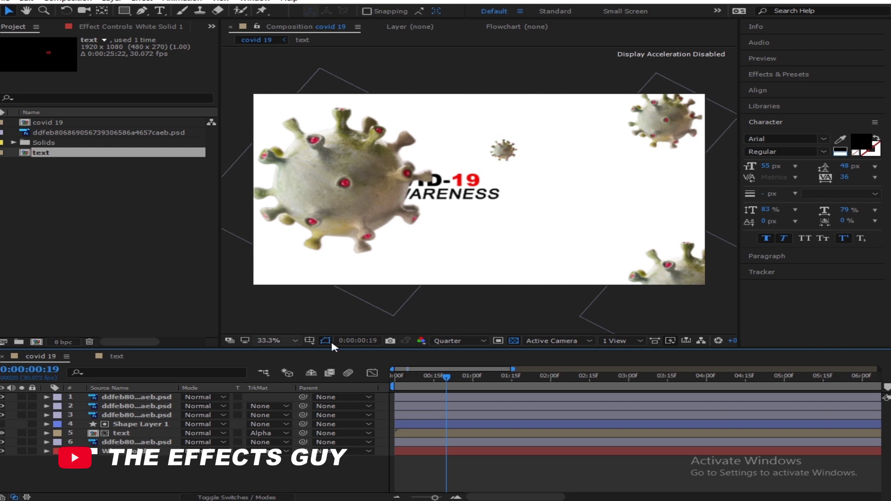
Step: Duplicate the bottom-right virus, move the copy off-frame bottom-left, then duplicate it again
left_click(671, 282)
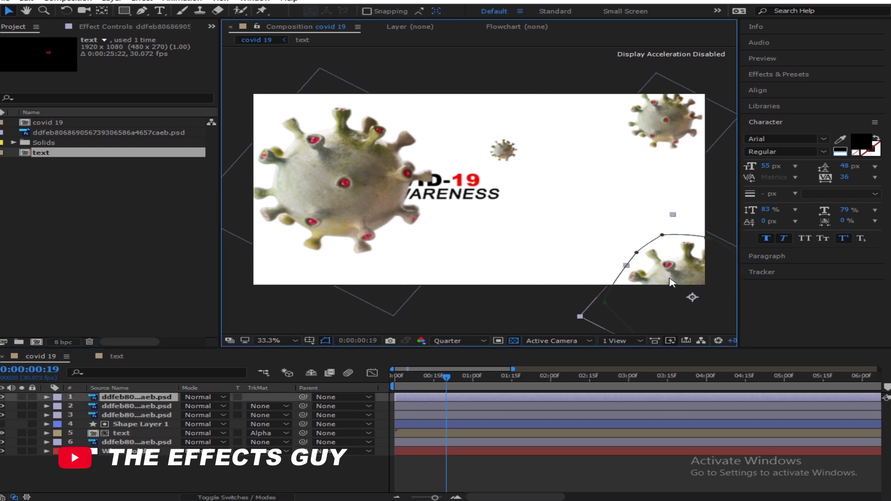
key("ctrl+d")
left_click_drag(701, 290, 276, 342)
left_click(278, 342)
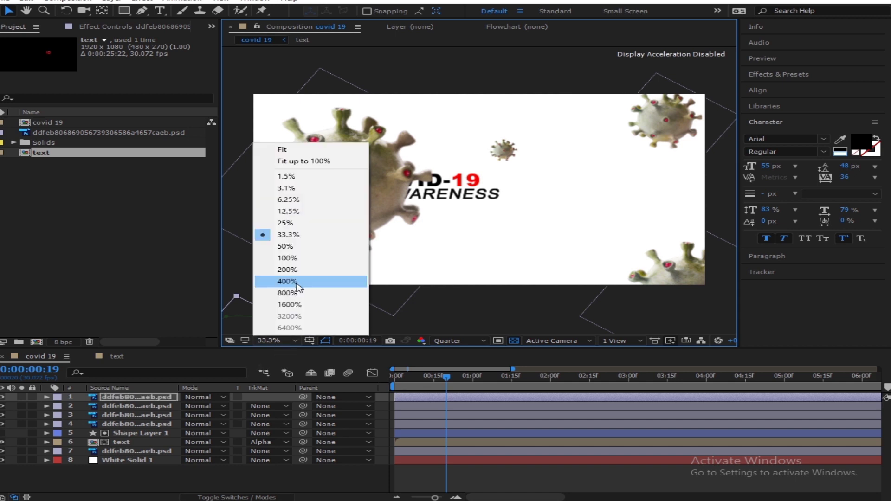
left_click(302, 225)
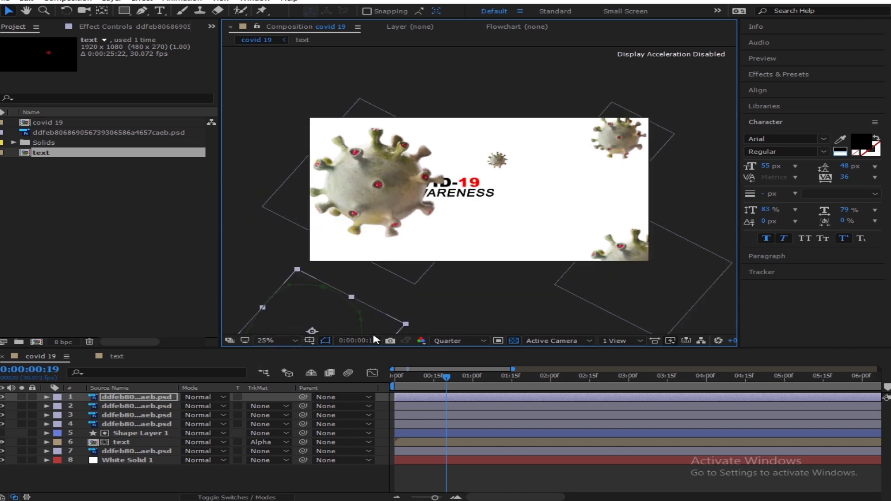
key("ctrl+d")
left_click(288, 342)
left_click(285, 211)
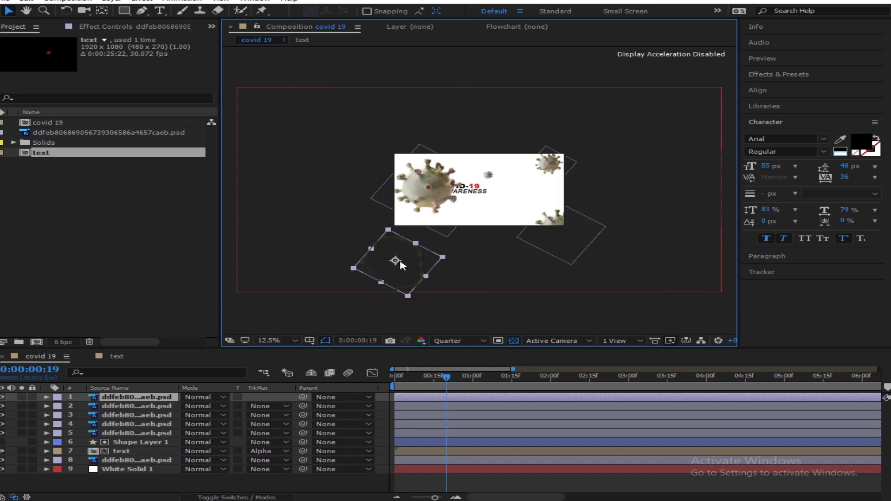